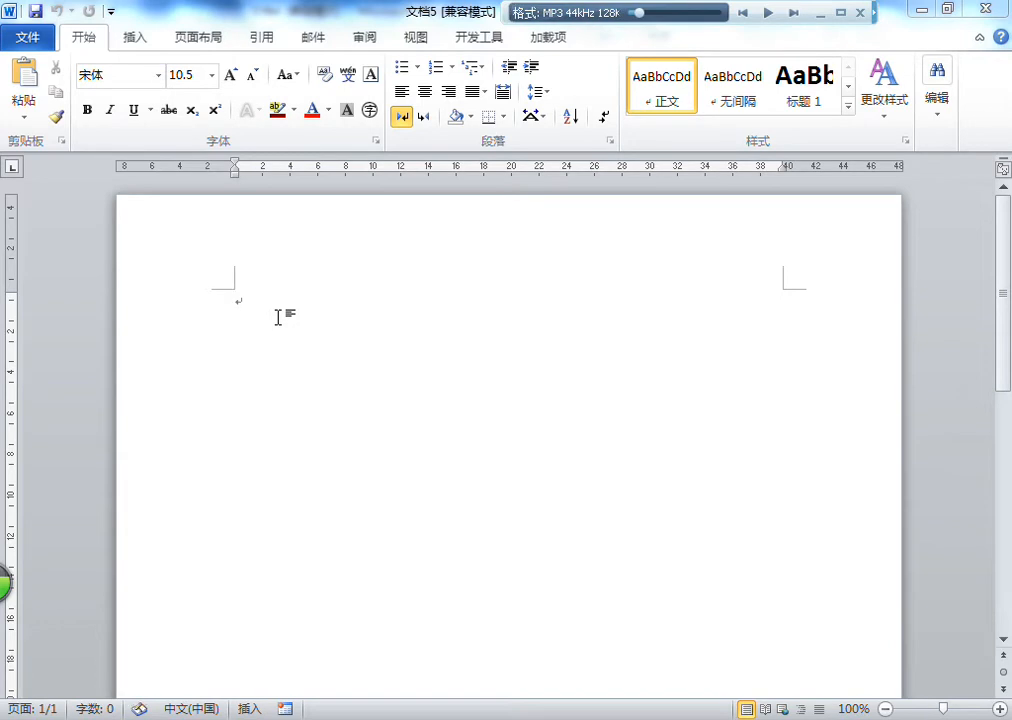
Step: Set the empty paragraph's text direction to right-to-left and centre it
scroll(702, 236, down, 1)
scroll(702, 236, up, 1)
click(424, 119)
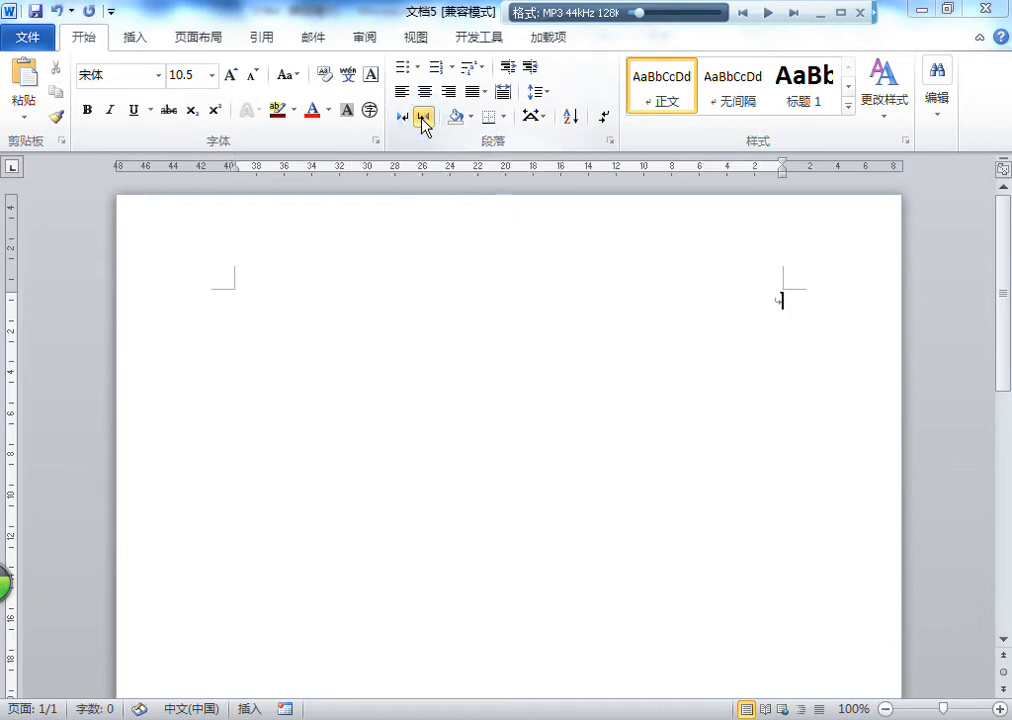
click(427, 91)
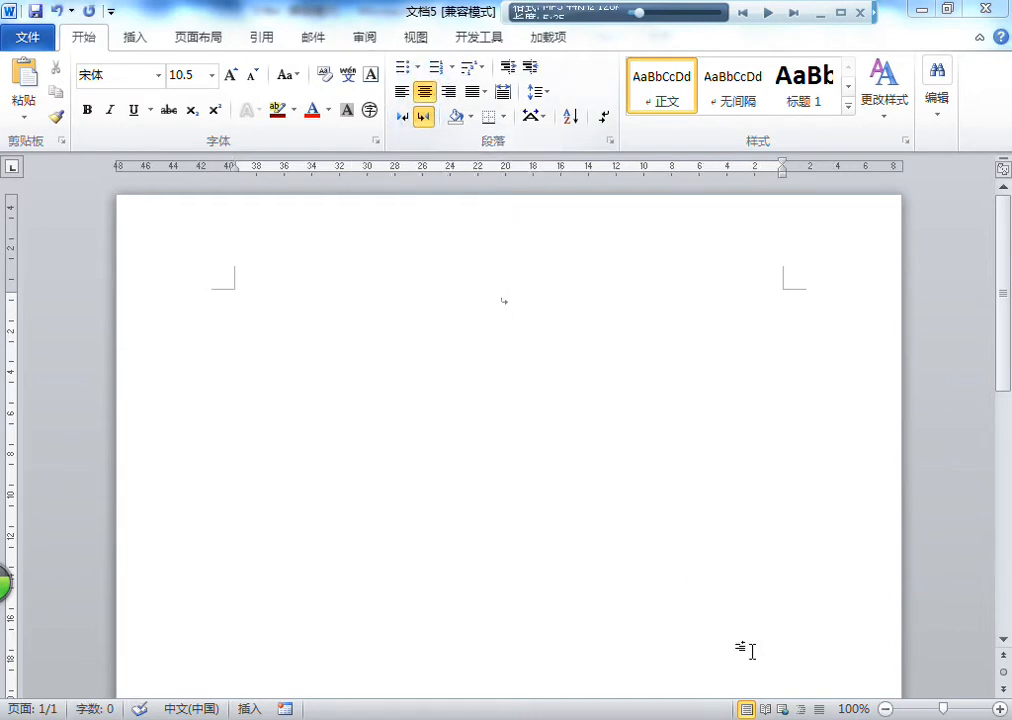
Step: Set the font to ALKATIP Basma Tom and write the title "ئۇقتۇرۇش" on its own line
click(164, 80)
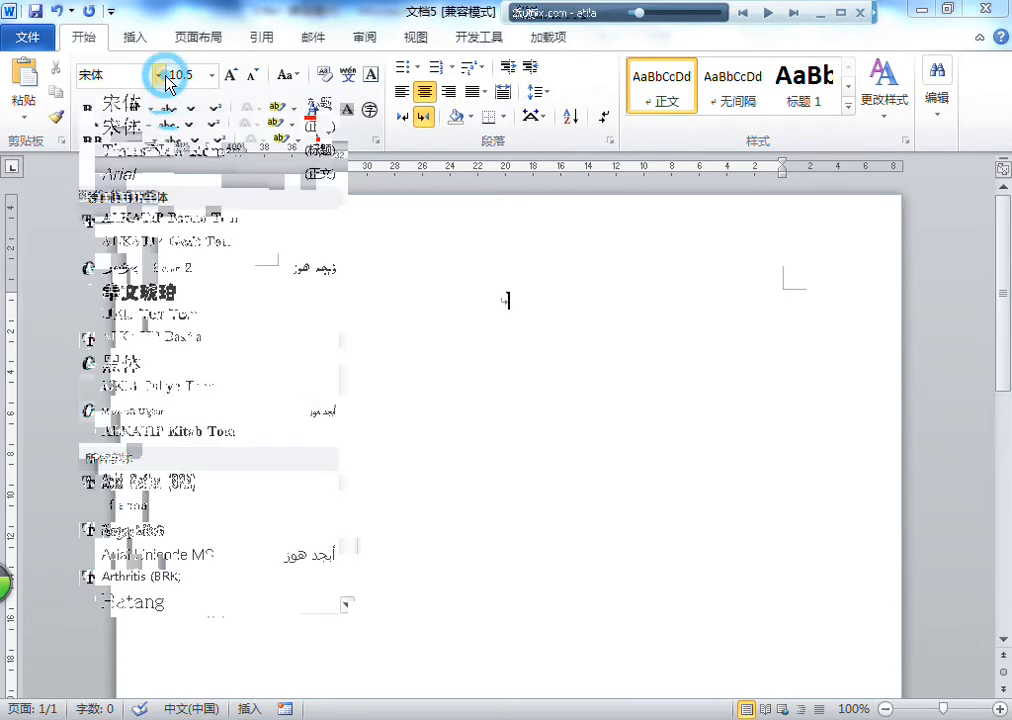
click(205, 219)
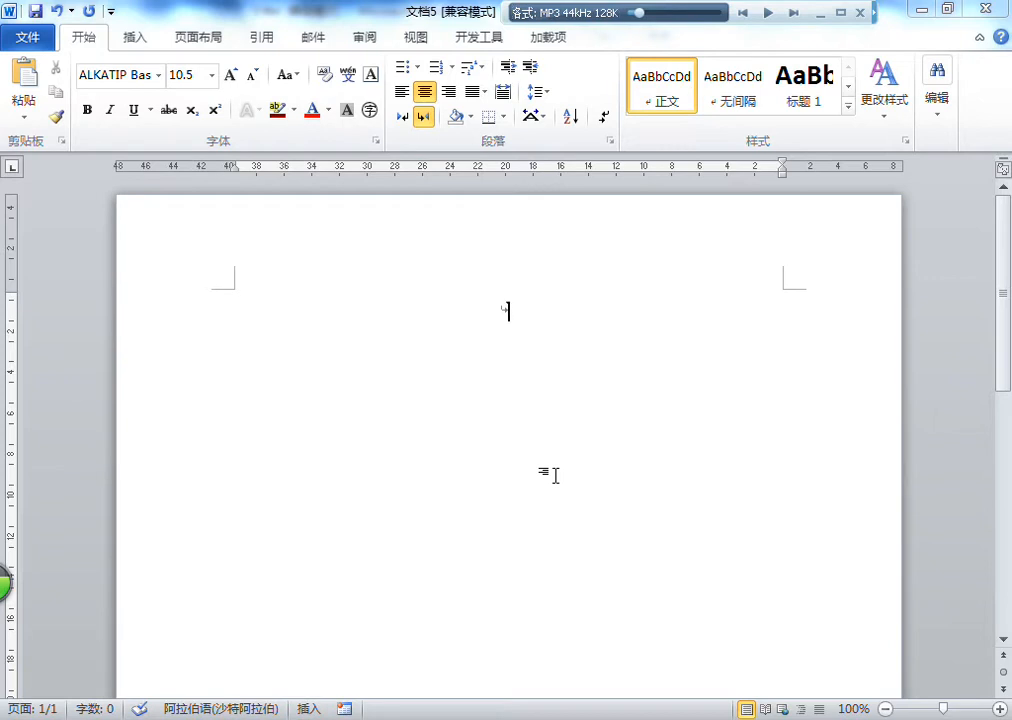
click(544, 306)
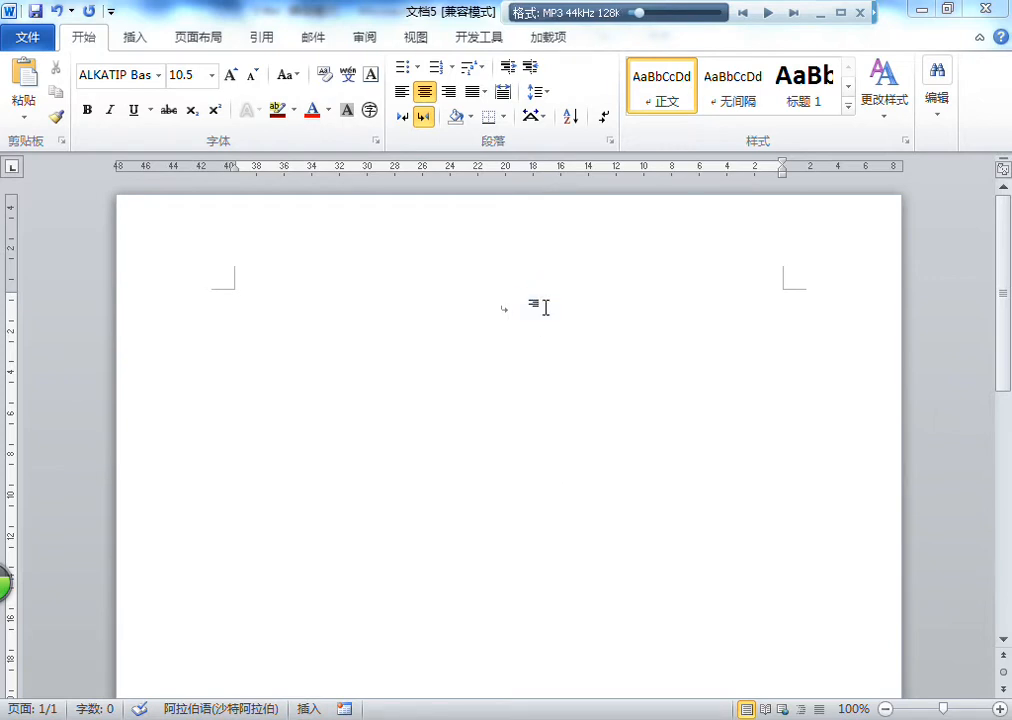
text(ئۇقتۇرۇش)
key(Return)
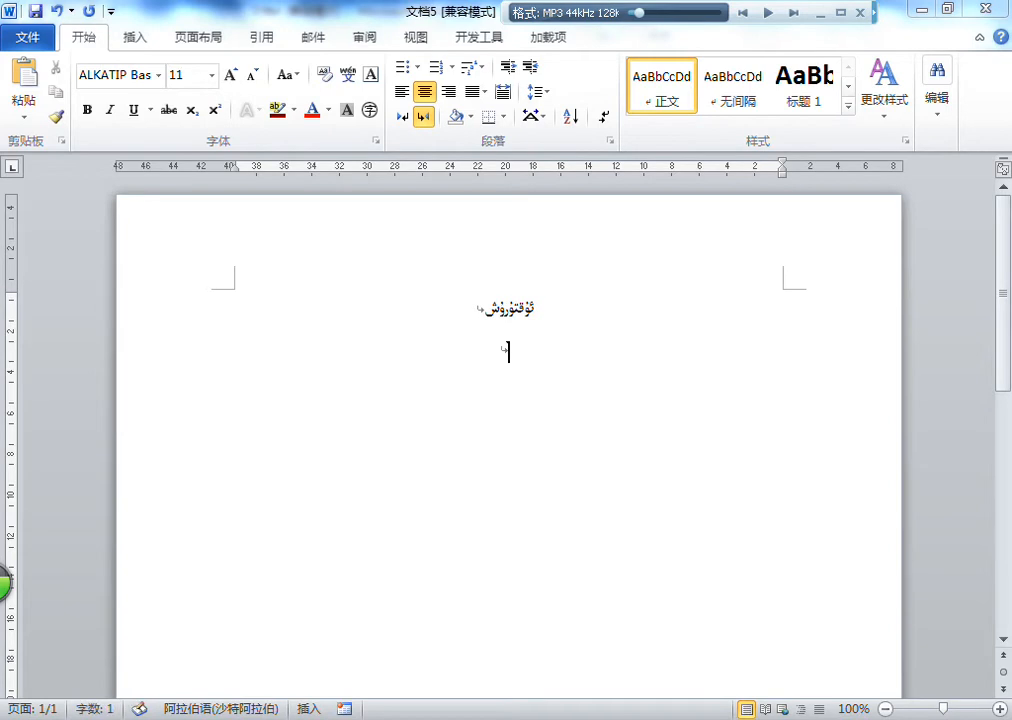
Step: Turn off centring for the paragraph below the title and begin it with "شىنجاڭ ئۇنىۋېرسىتېتى ئۇدۇلىدىكى 18 قەۋەتلىك ئۆينىڭ"
click(483, 92)
click(505, 117)
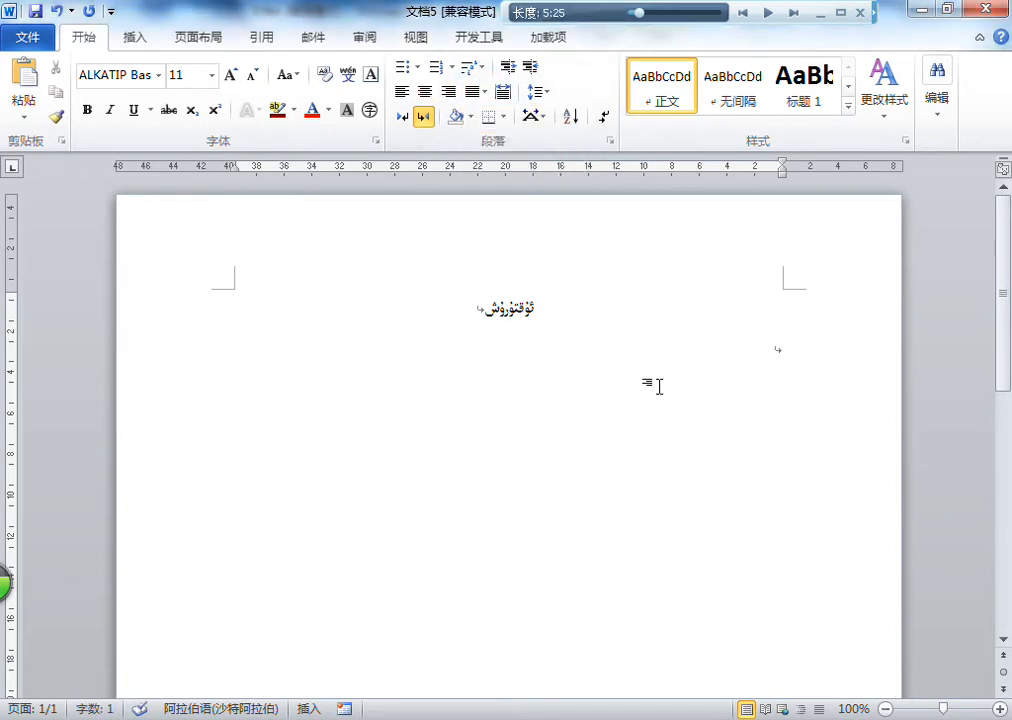
text(شنجاڭ ئۇنىۋېرسىت)
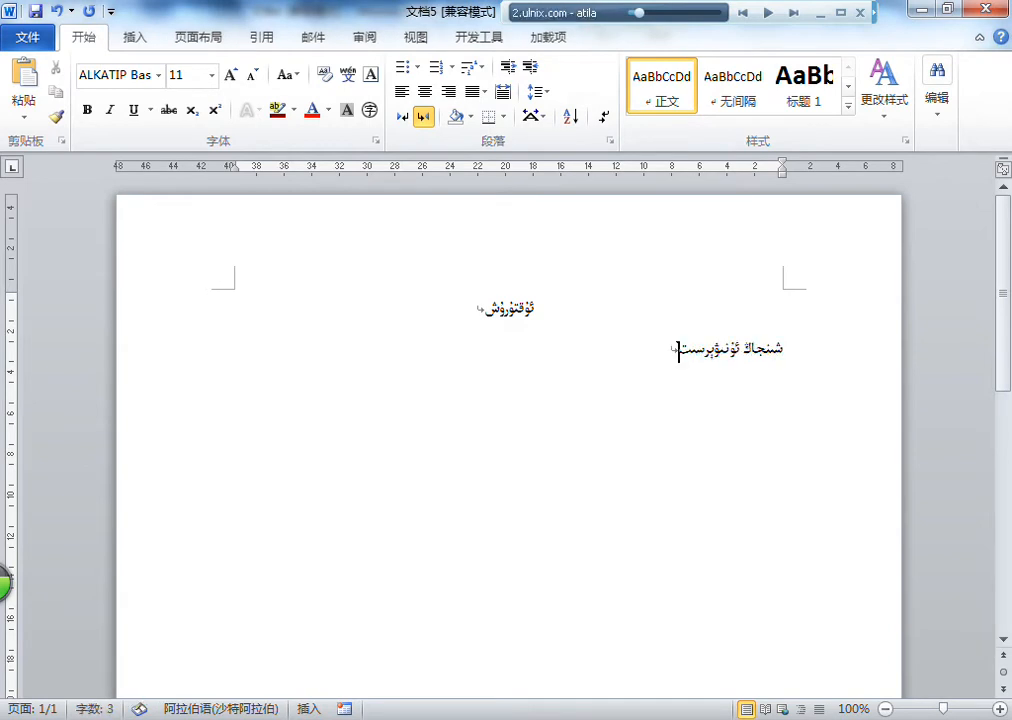
text(ېتى ئۇدۇلىدىكى 18 قەۋەتلىك ئۆينىڭ )
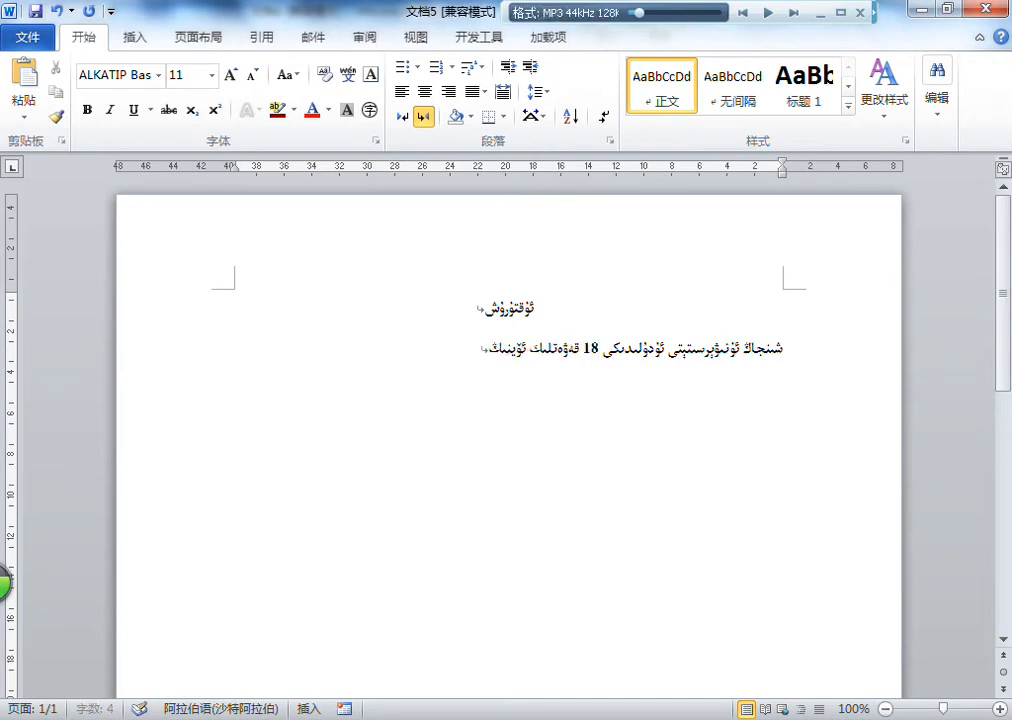
text(28 - قەۋىتى)
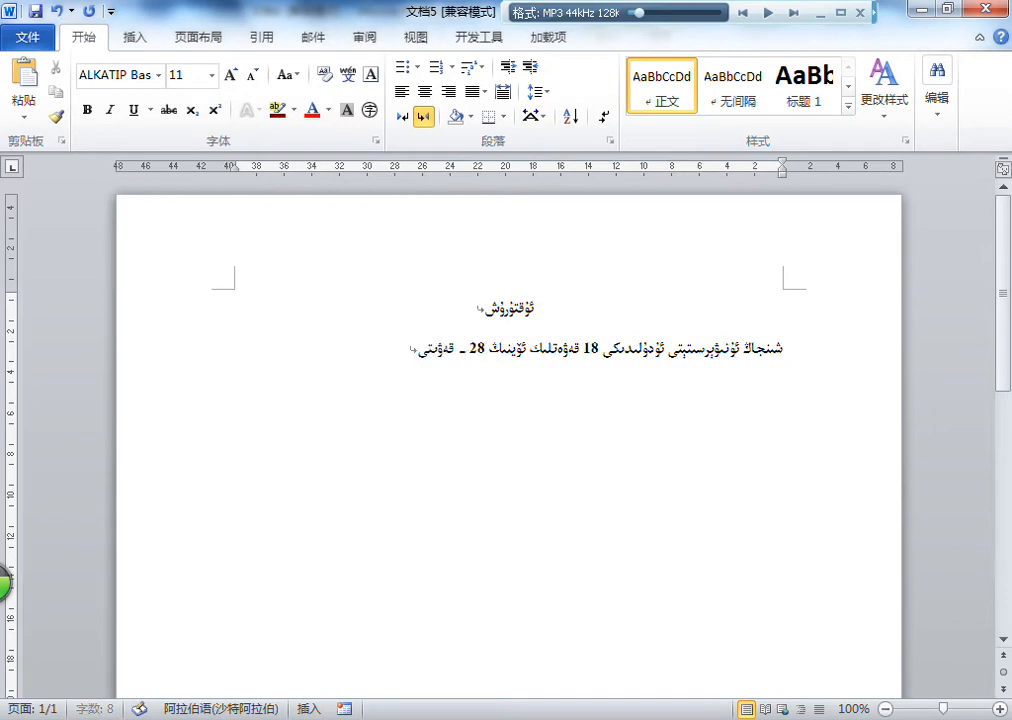
Step: Continue the body paragraph with "28 ـ قەۋىتىدىن بىر يۈرۈش ئۆي سېتىلىدۇ. ئۆينىڭ"
text(دىن بىر يۈرۈش ئۆي سېتىلىدۇ)
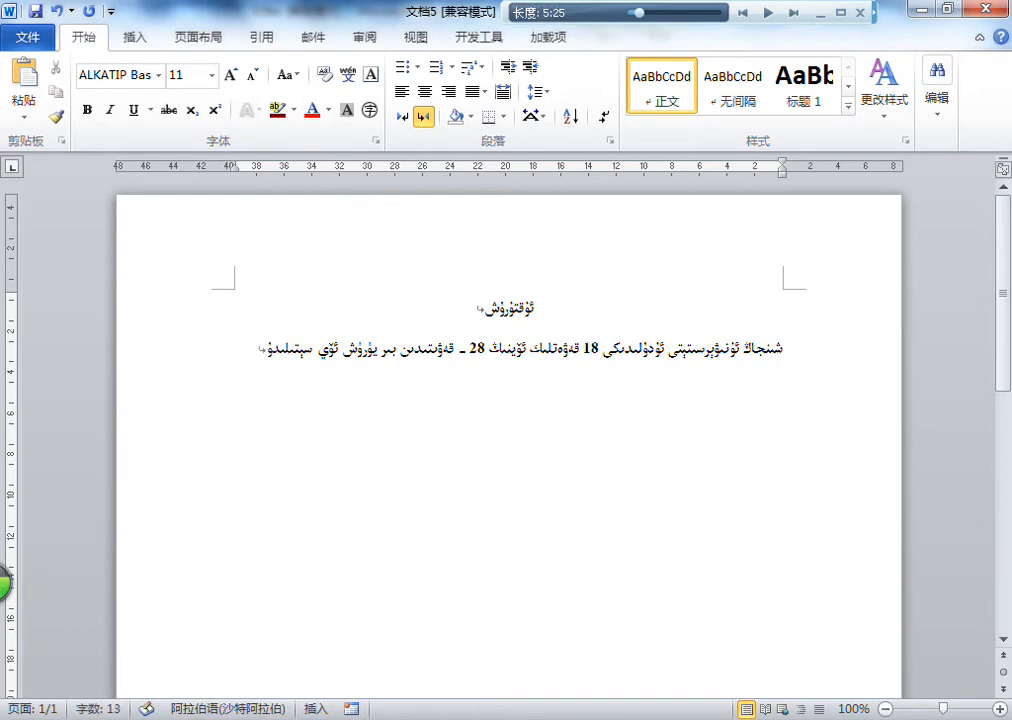
text(. ئۆينىڭ)
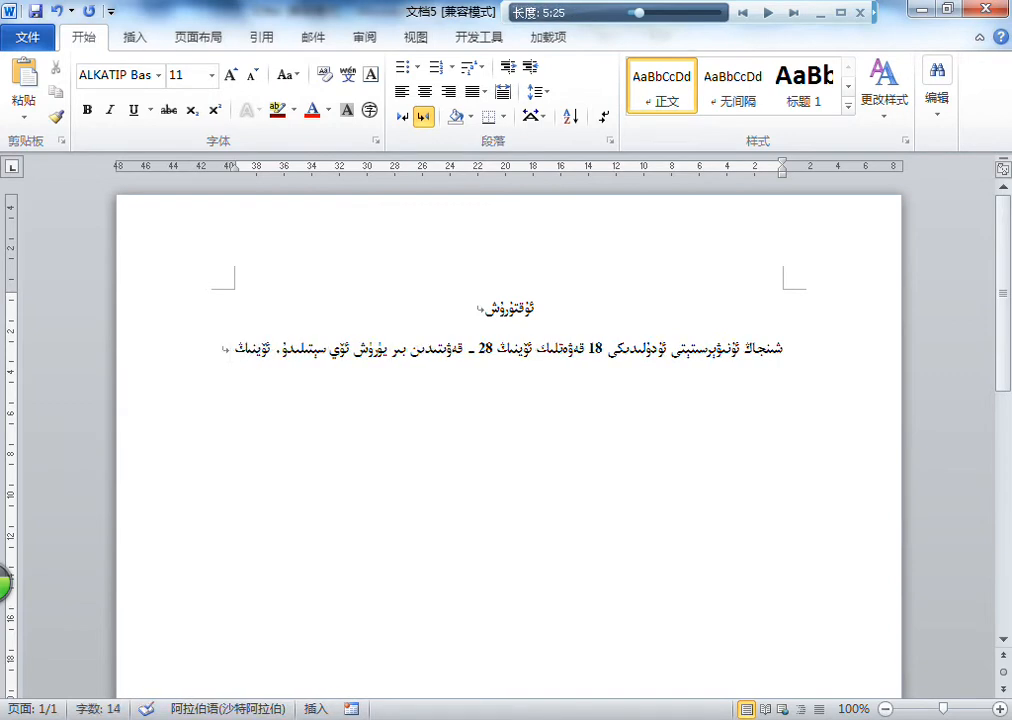
text( ئۈستىدە ھەر)
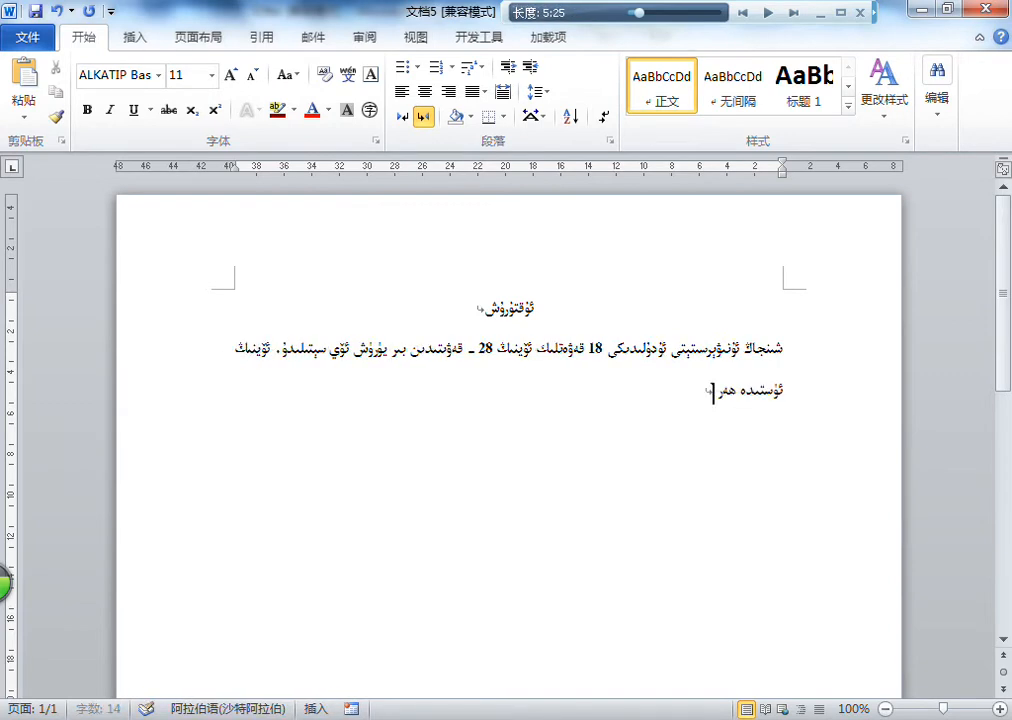
Step: Continue the body text with "ئىچىدە ھەر خىل ئۆي جاھازىلىرى تولۇق، ئۆي", correcting wrong words along the way
key(BackSpace)
key(BackSpace)
key(BackSpace)
key(BackSpace)
key(BackSpace)
key(BackSpace)
key(BackSpace)
key(BackSpace)
key(BackSpace)
key(BackSpace)
key(BackSpace)
text(ئىچىدە ھەر خىل ئۆي جاھازىلىرى تولۇق ، ئۆي سەر)
Step: Complete the furnishing sentence with "ناھايىتى چىرايلىق جاڭشو قىلىنغان."
key(BackSpace)
key(BackSpace)
key(BackSpace)
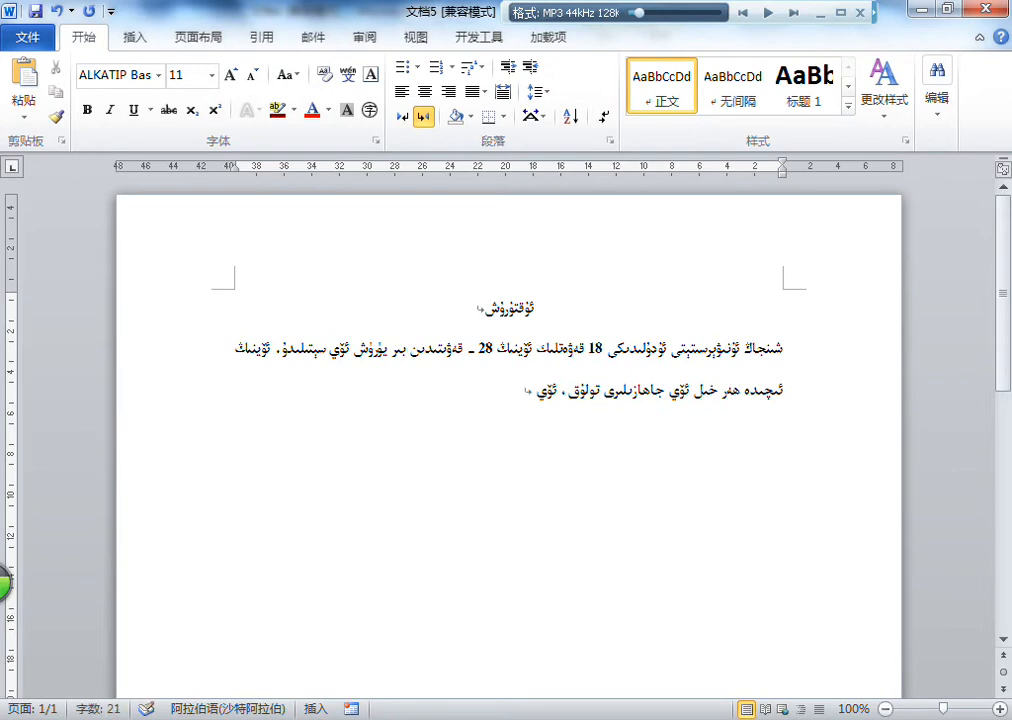
text(ئۇل)
key(BackSpace)
key(BackSpace)
key(BackSpace)
text(ناھايىتى چىرايلىق ج)
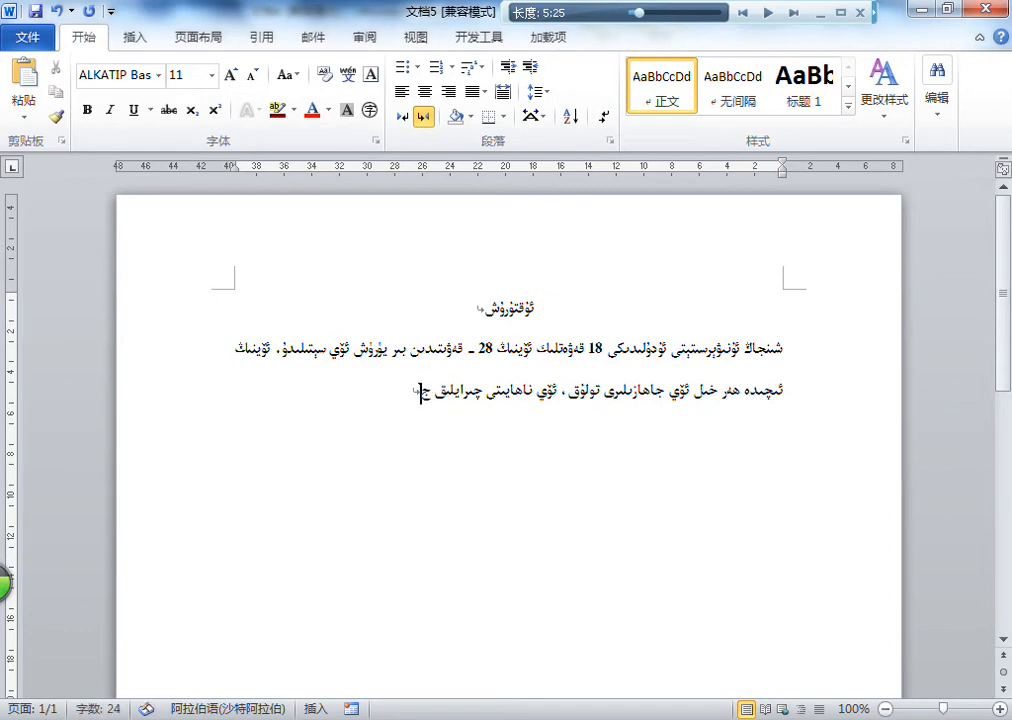
text(اگشو قىلنغان .)
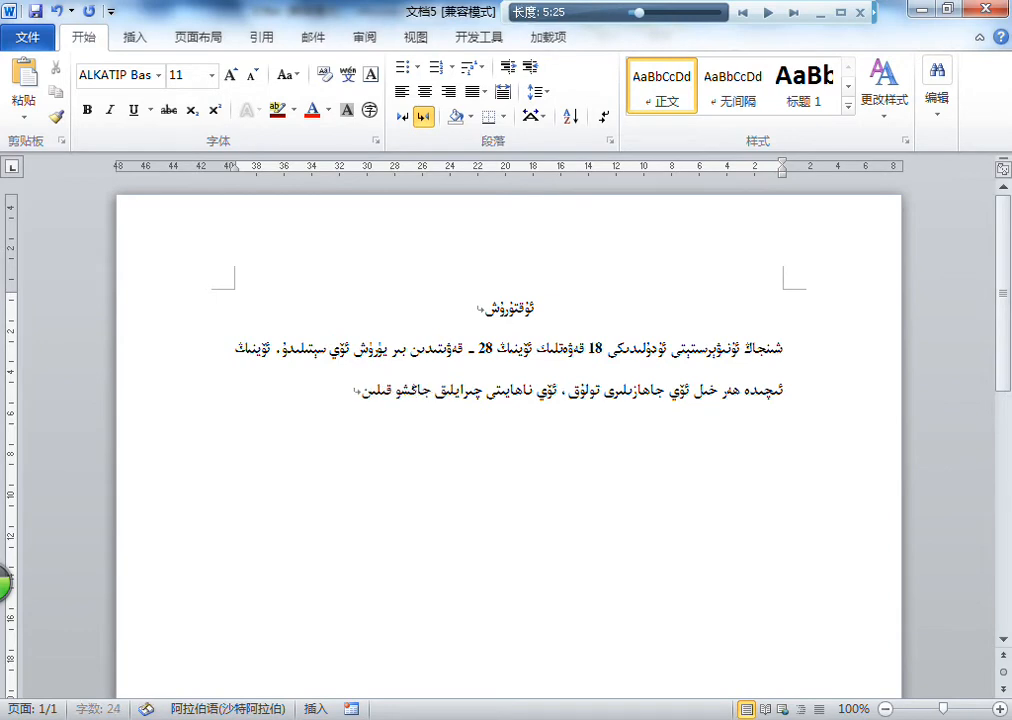
text(ئۆينىڭ ئۆ)
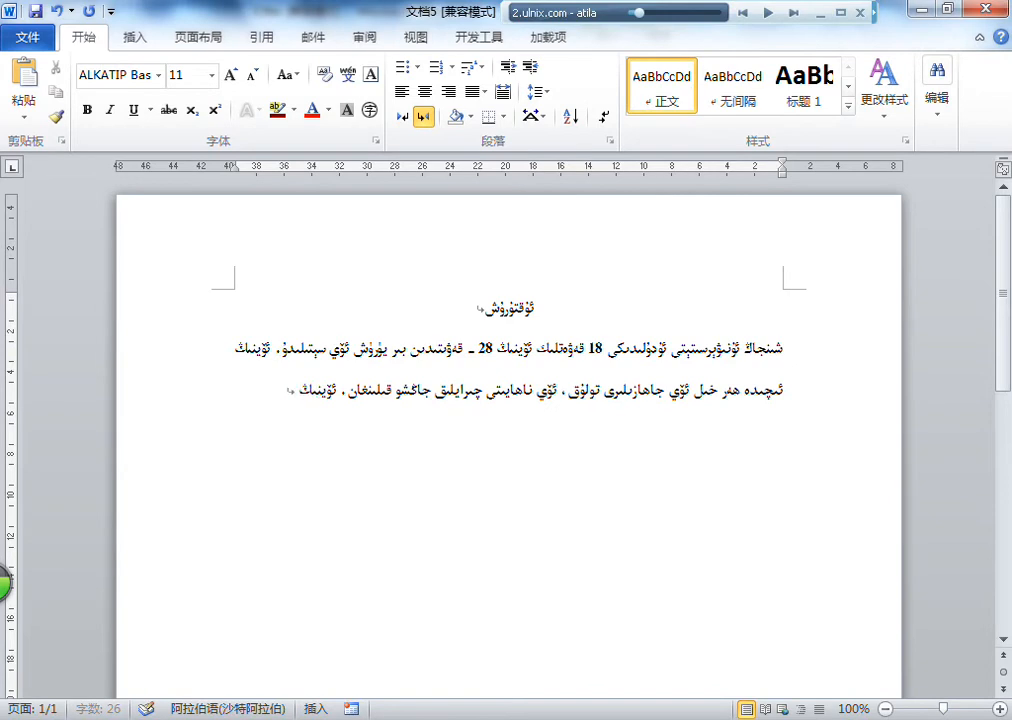
text(گزىسىدە ك)
text(ەپتەرخانا، تو)
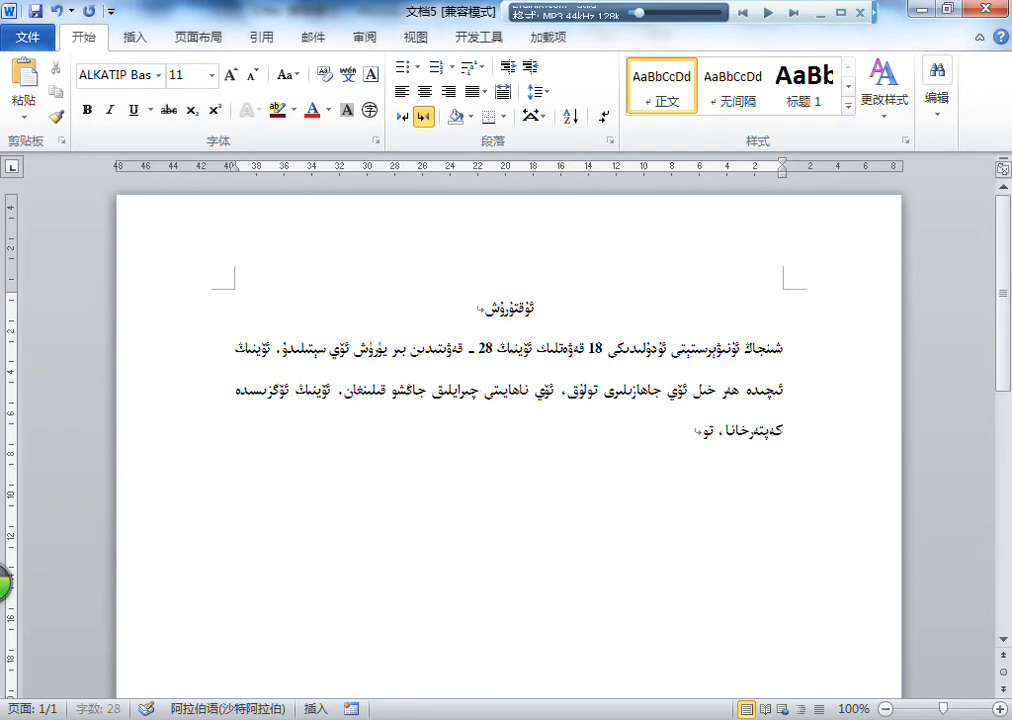
text(خۇخانا،)
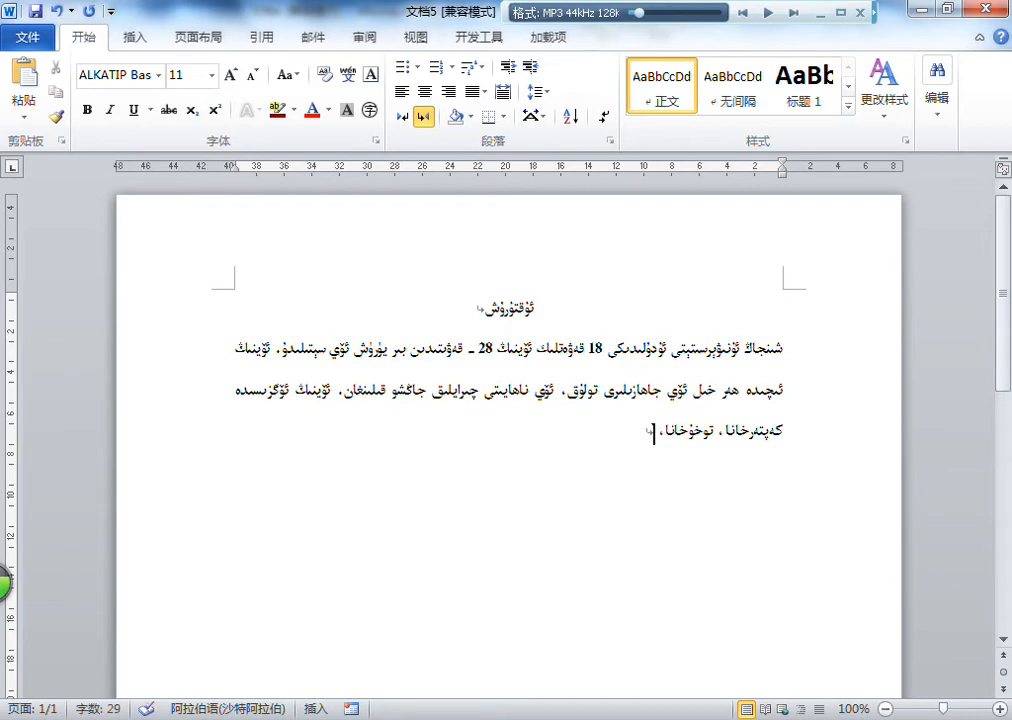
text( گۈلخانا،)
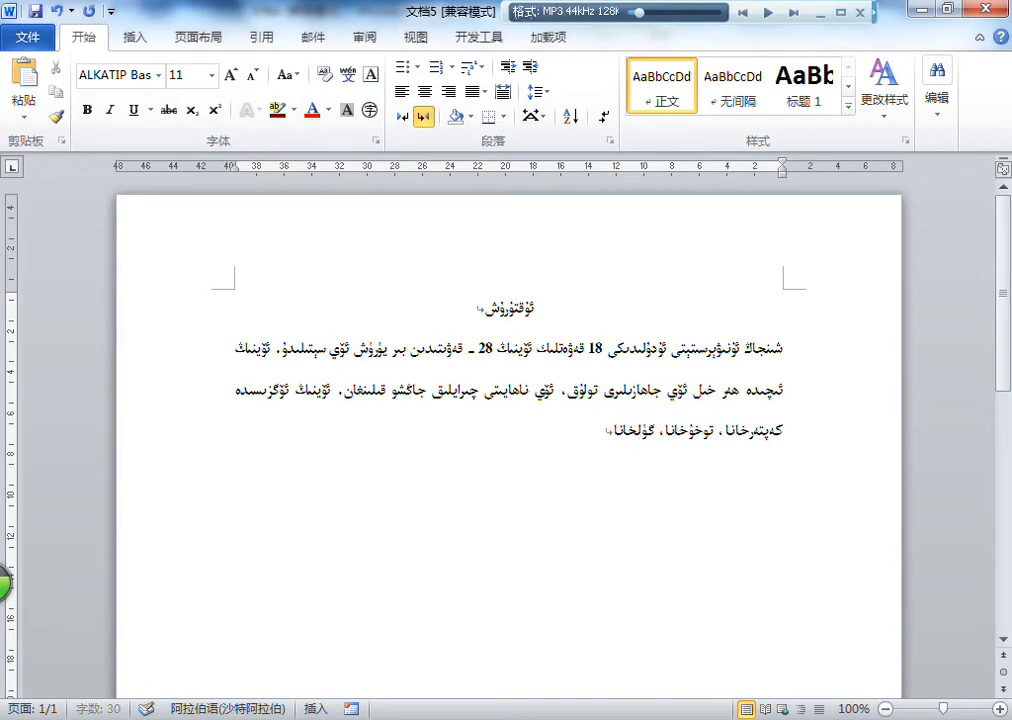
text( ئەنجۈ)
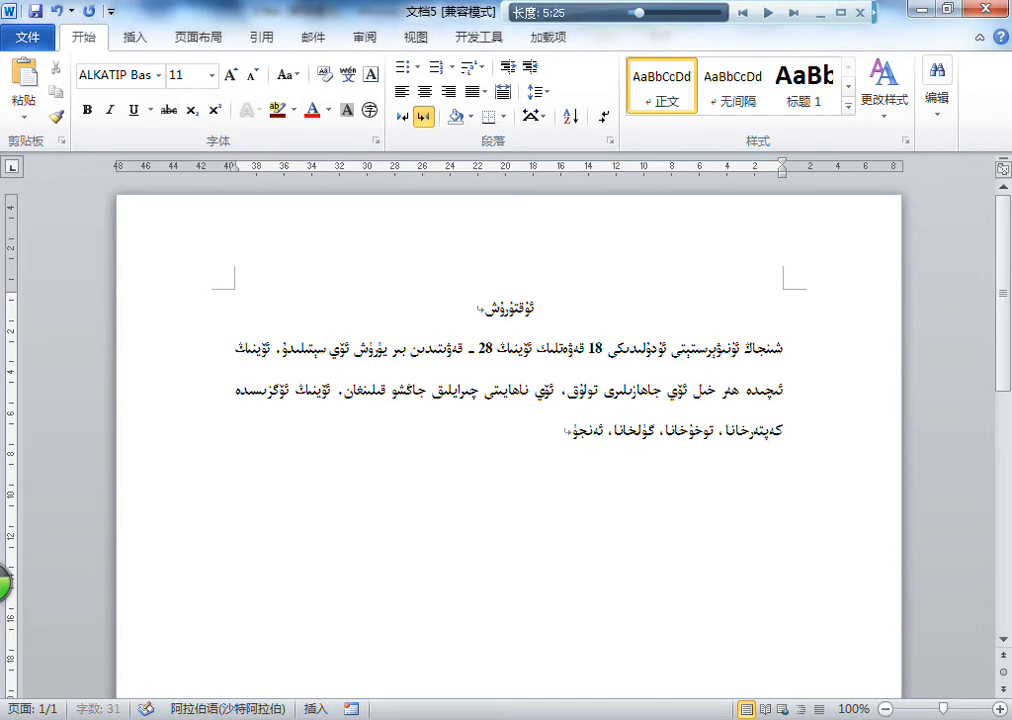
text(رخانا.)
Step: Extend the rooftop sentence with "... قاتارلىق بىر مۇنچە خانىلار بولۇپ، كېچىسى ئىشلەپ كۈندۈزى ھېرىپ كەلگەن ۋاقتىڭىزدا"
key(Return)
text(كۈندۈزى ھې)
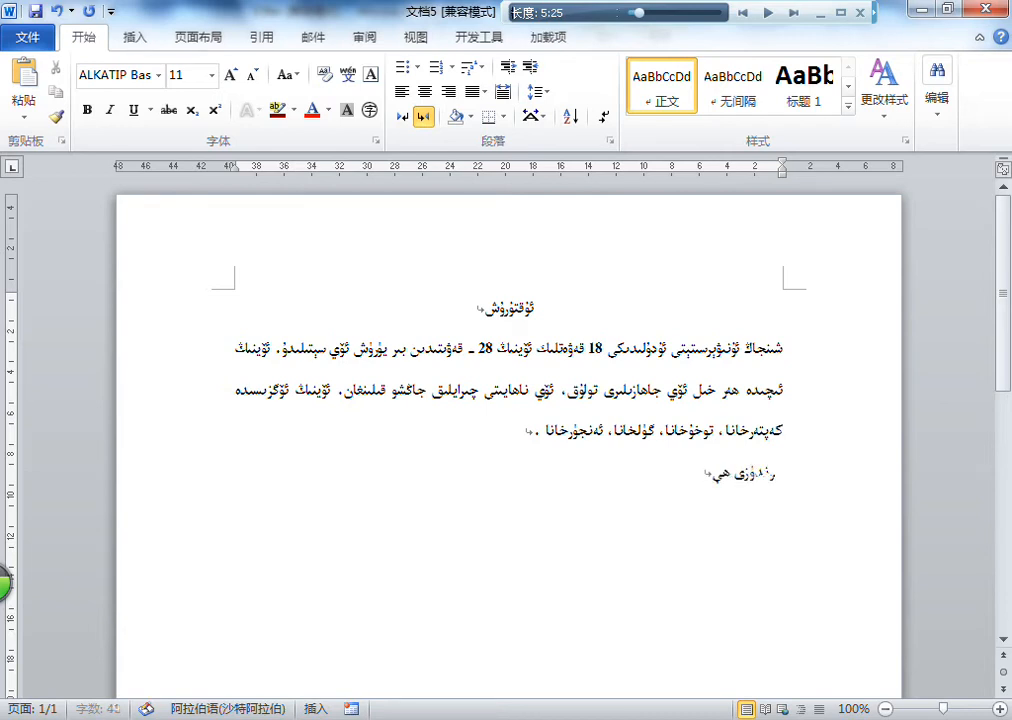
text(رىپ كەلەەن ۋ)
key(BackSpace)
key(BackSpace)
key(BackSpace)
key(BackSpace)
key(BackSpace)
text(گەن ۋاقتىمىزدا)
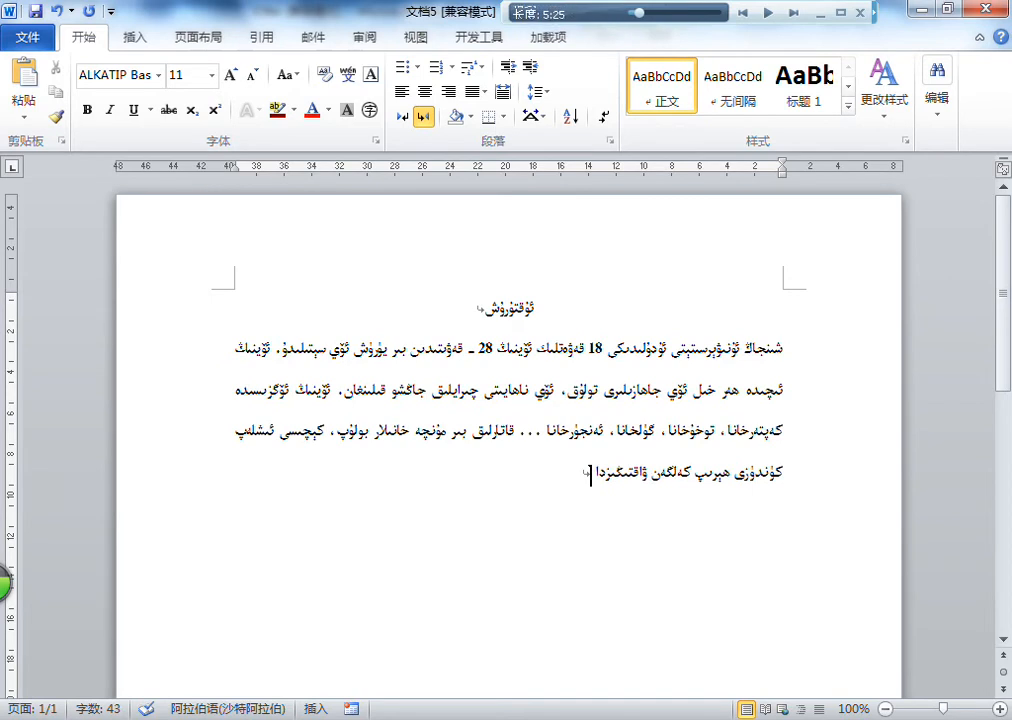
text( ئاپتاپ)
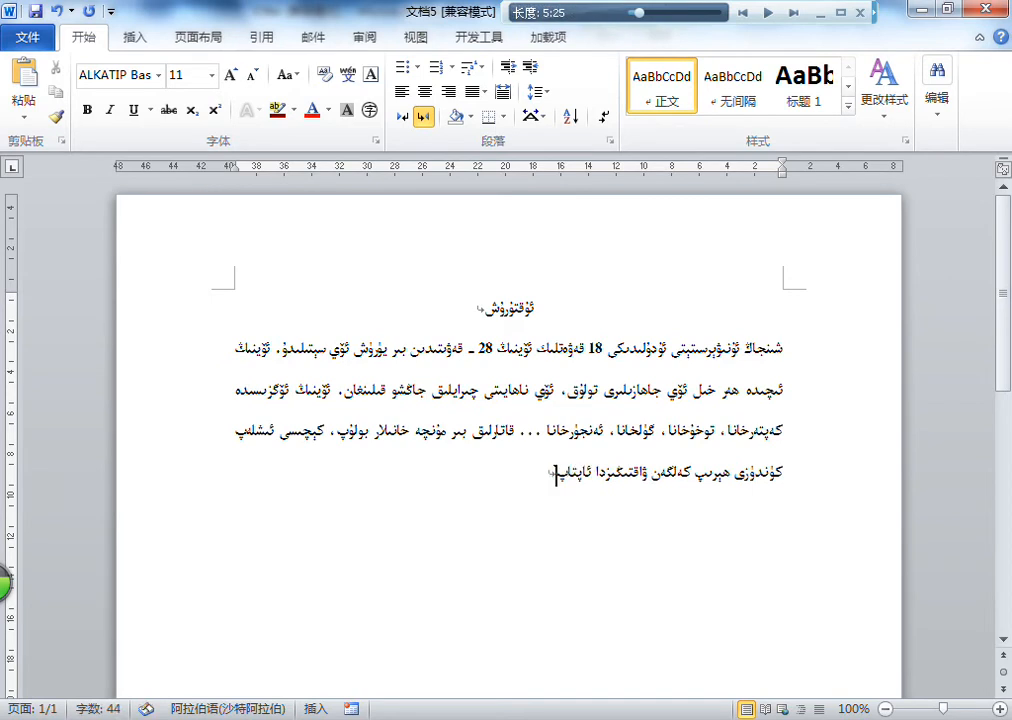
text(سىنىپ دەم ئېلىشىڭىزغا ب)
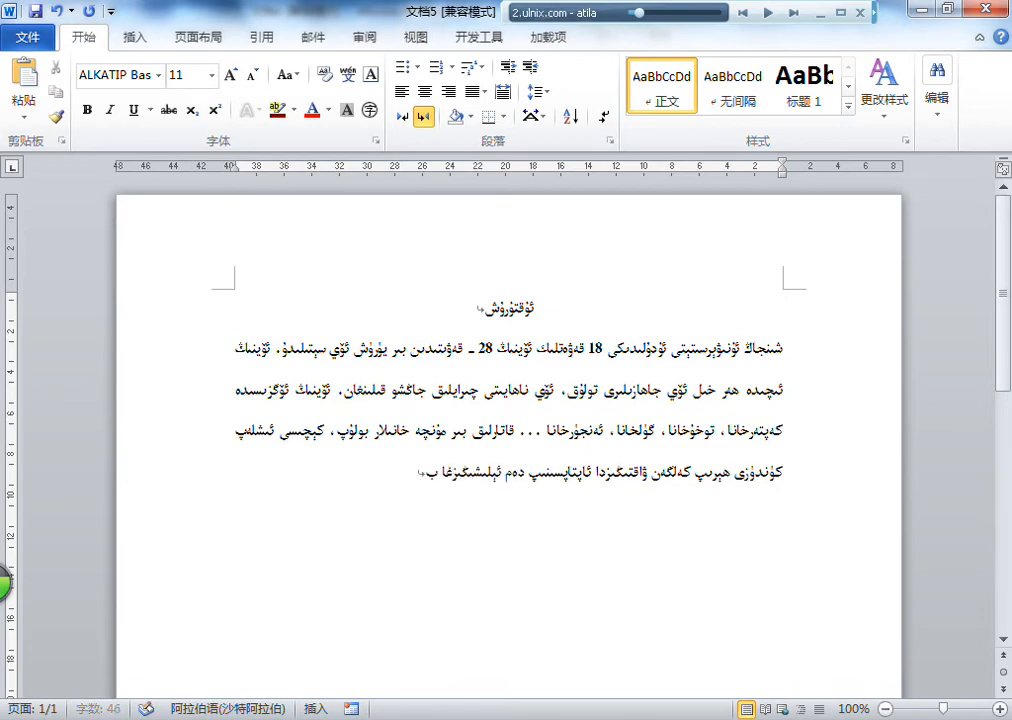
text(ەك ياخشى)
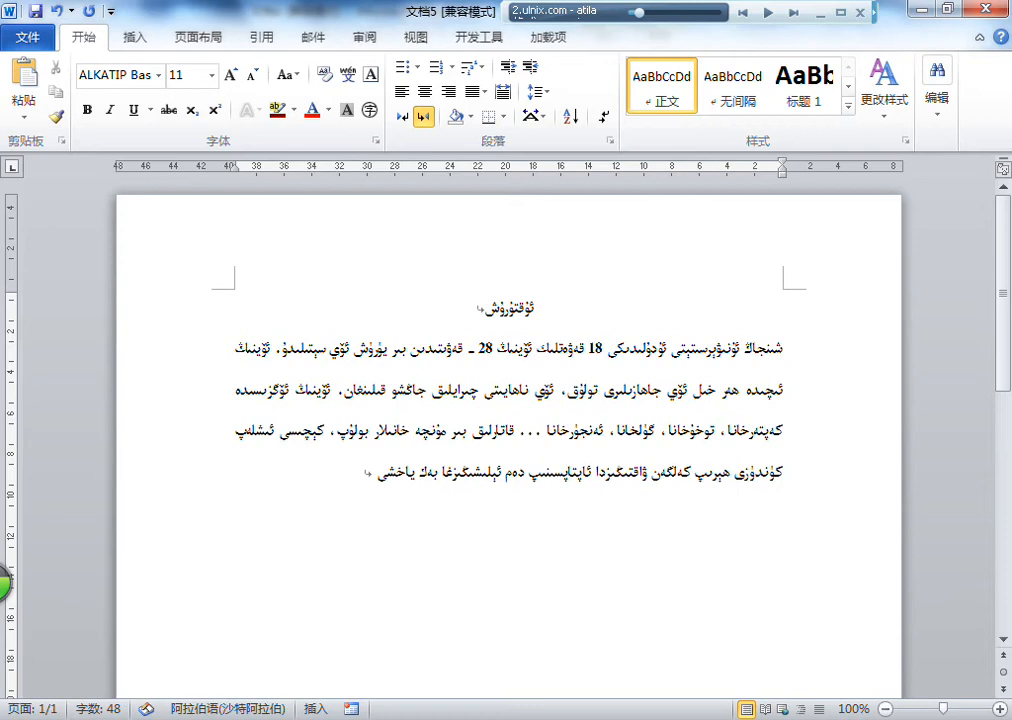
Step: Finish the first body paragraph with "ئورۇن. 28 ـ قەۋەتنىڭ ئۆگزىسىدىن قارىسىڭىز خۇددى پۈتۈن ئۈرۈمچىنى كۆرگەندەك كۆرىسىز."
text(ىدىن قارىسىڭىز)
text( خۇددى ئورۇمچى)
key(BackSpace)
key(BackSpace)
key(BackSpace)
key(BackSpace)
key(BackSpace)
key(BackSpace)
key(BackSpace)
text(پۈتۈن ئۈرۈمچىنى كۆرگەندەك كۆرسىز.)
Step: Start a new paragraph with "ئۆينىڭ باھاسى يۈزتۇرانە كېلىشىلىدۇ. ئۆي 2015 ـ يىلى سېلىنغان بولۇپ،"
key(Return)
text(ئۈي)
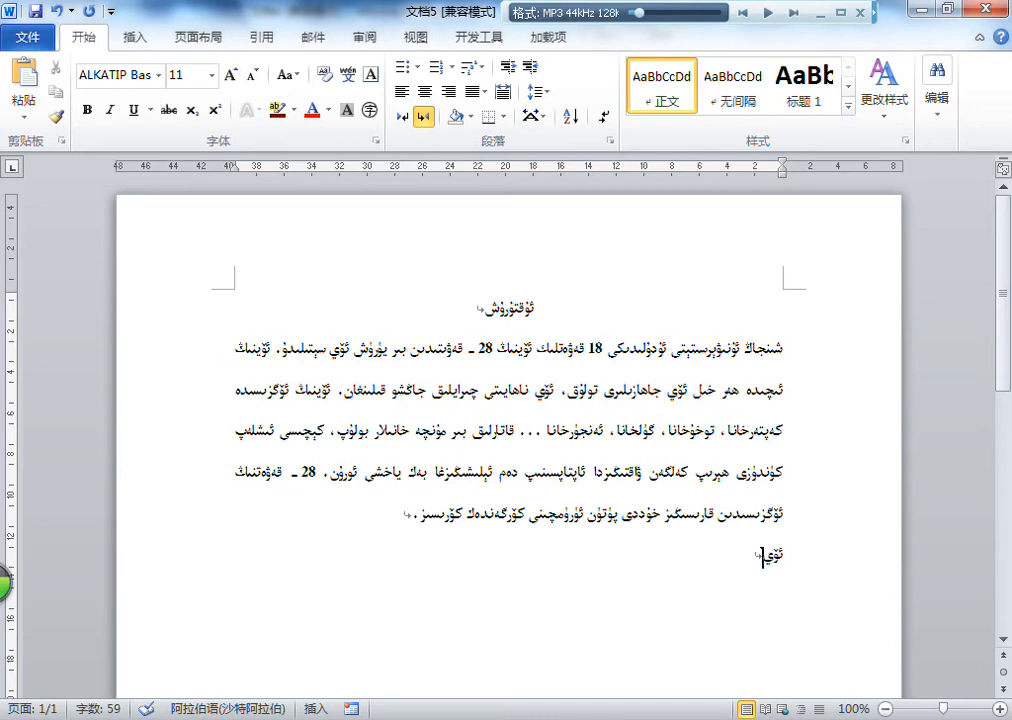
text(نىڭ با)
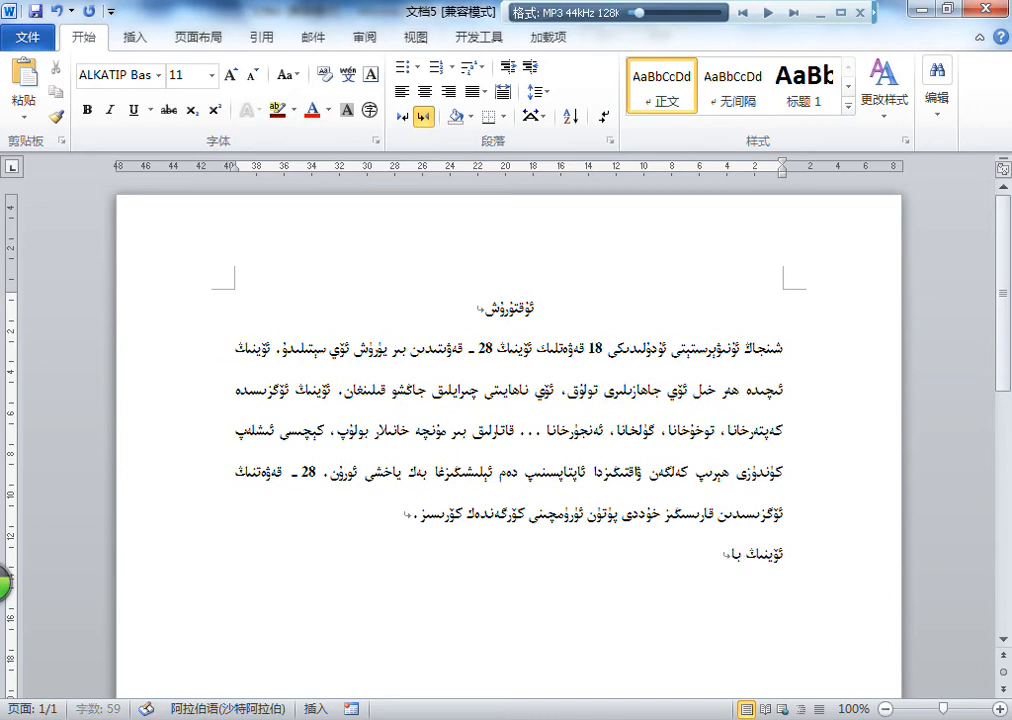
text(ھاسى يۈزتۇرانە كېلىشلىدۇ، ئۈي 20)
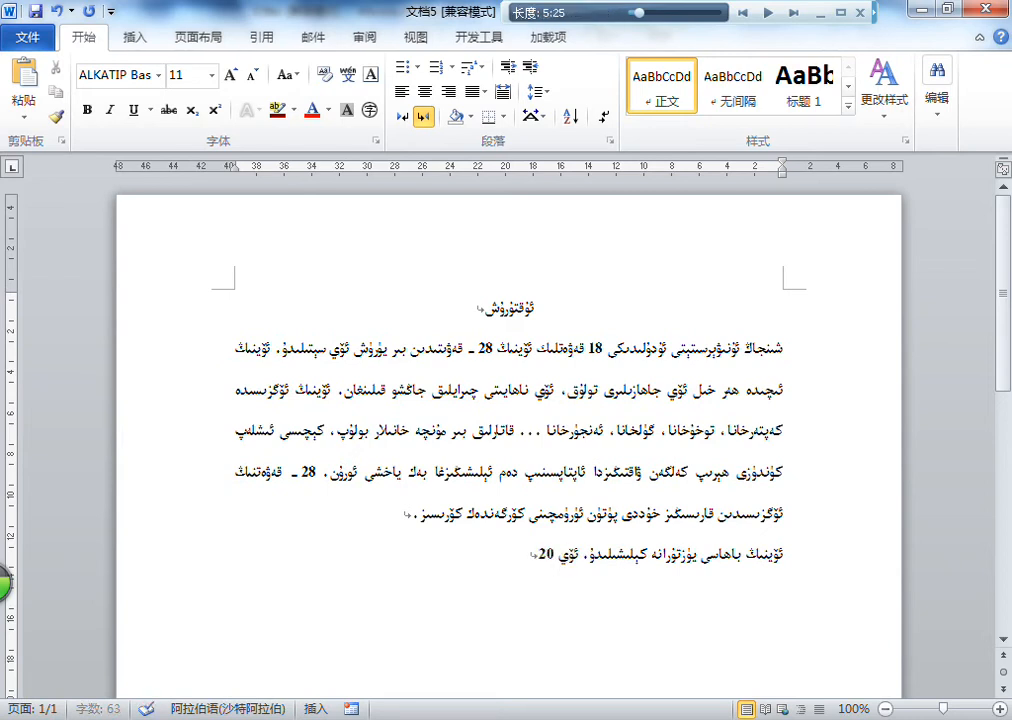
text(15 - يىلى سېلىن)
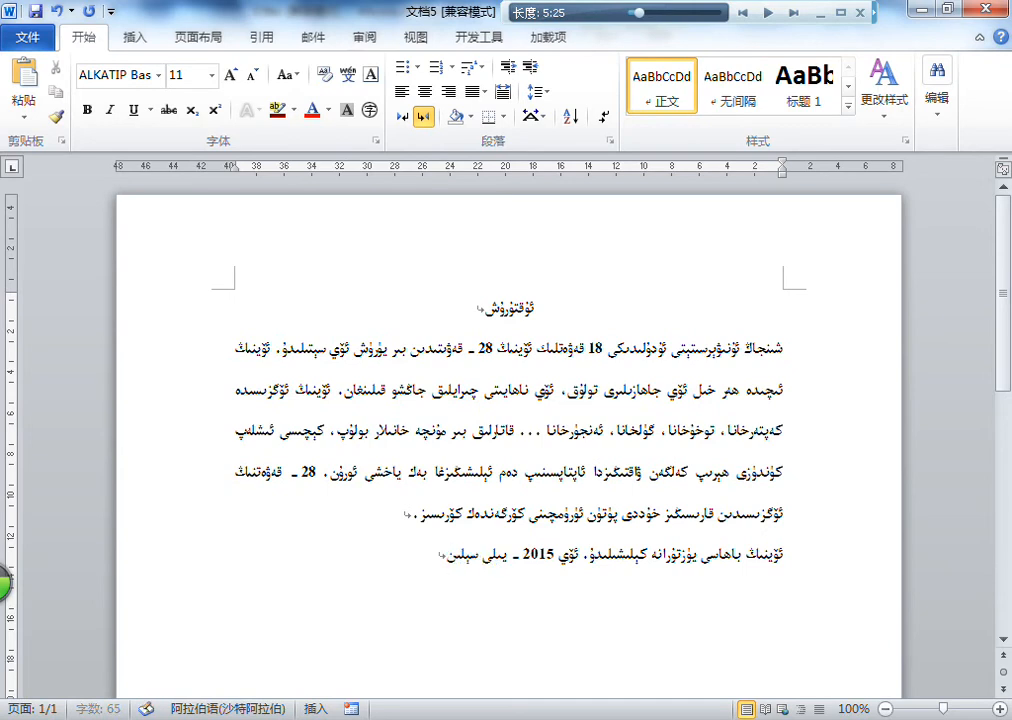
text(غان بولۇپ، )
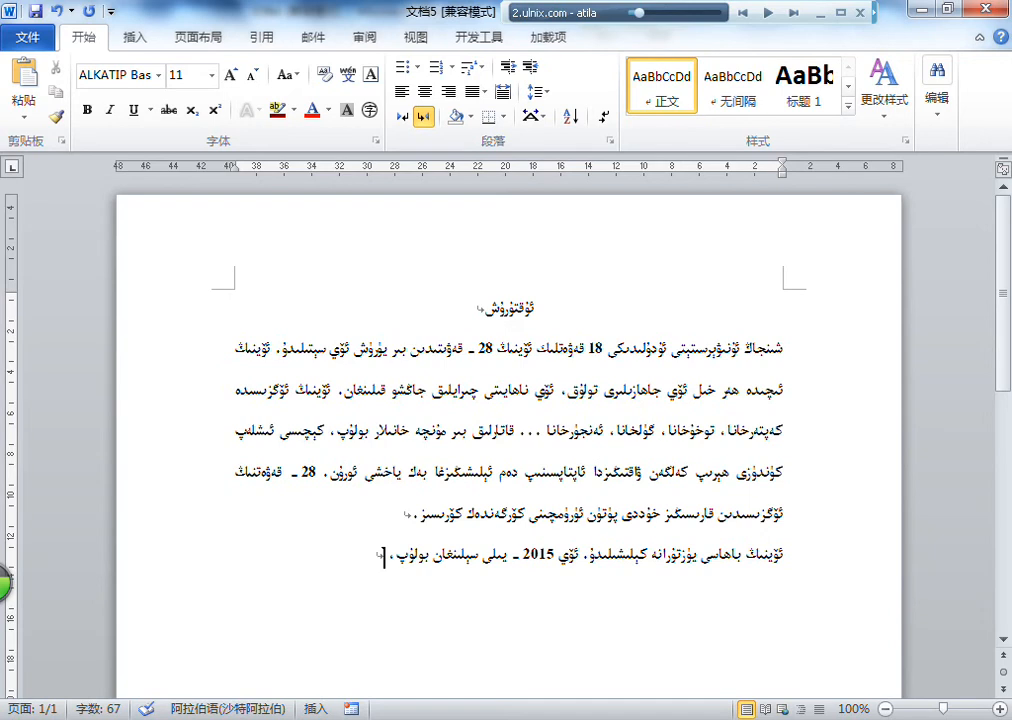
text(جاڭشۇ قى)
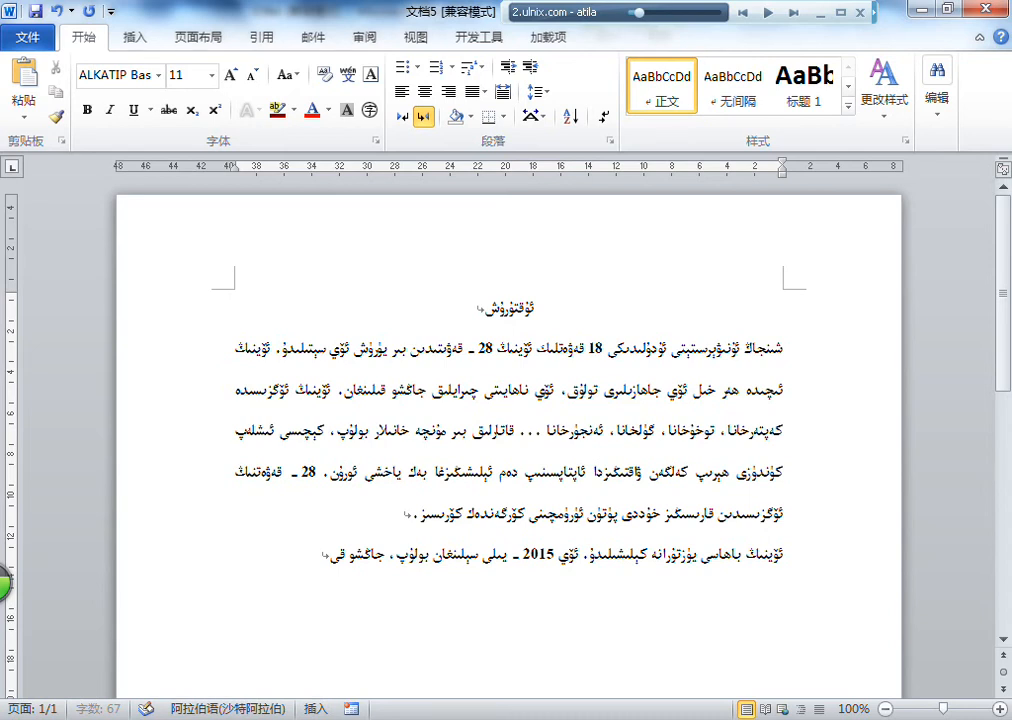
Step: Continue the second body paragraph with "جاڭشۇ قىلىنغىلى تېخى 2 يىل بولمىدى. ئۆينىڭ ئىچىگە قۇزۇق، مىق قېقىلمىغان"
text(لىنغىلى تېخى 2 يىل بولىدى. ئۇنىڭ ئىچىگ)
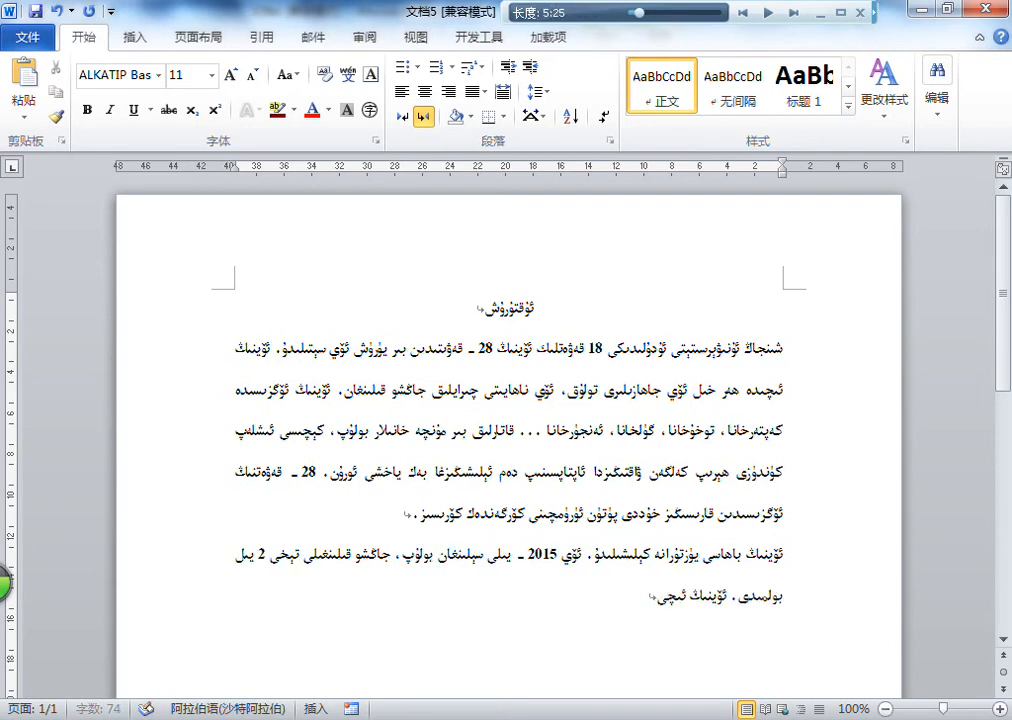
text(ە قوزۇق،)
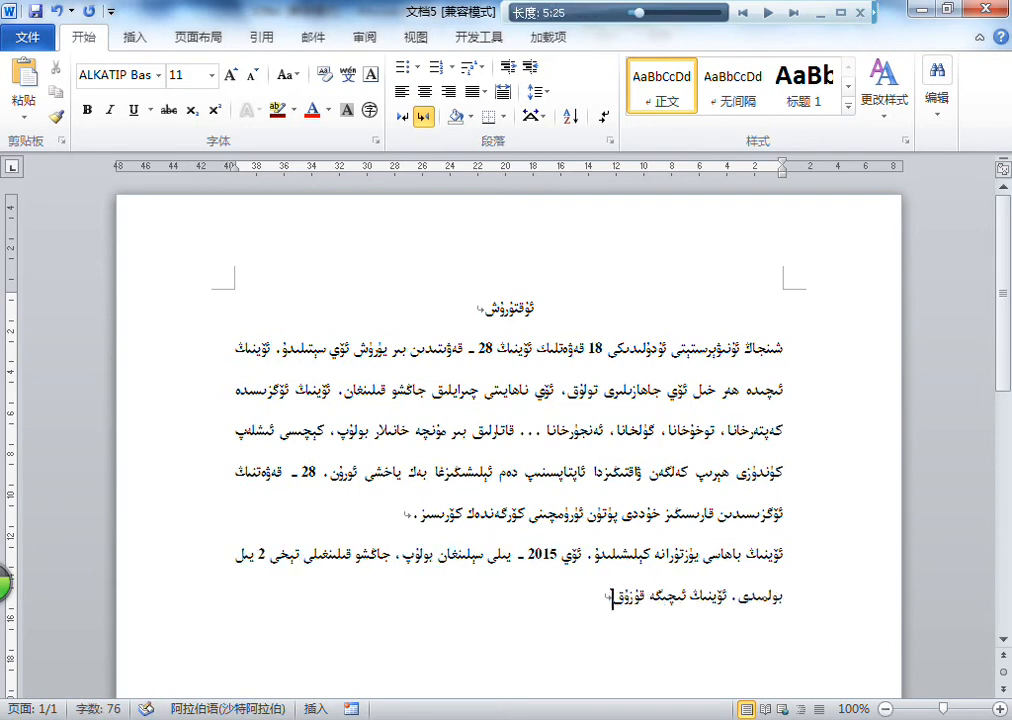
text( مىق قېقىلىش)
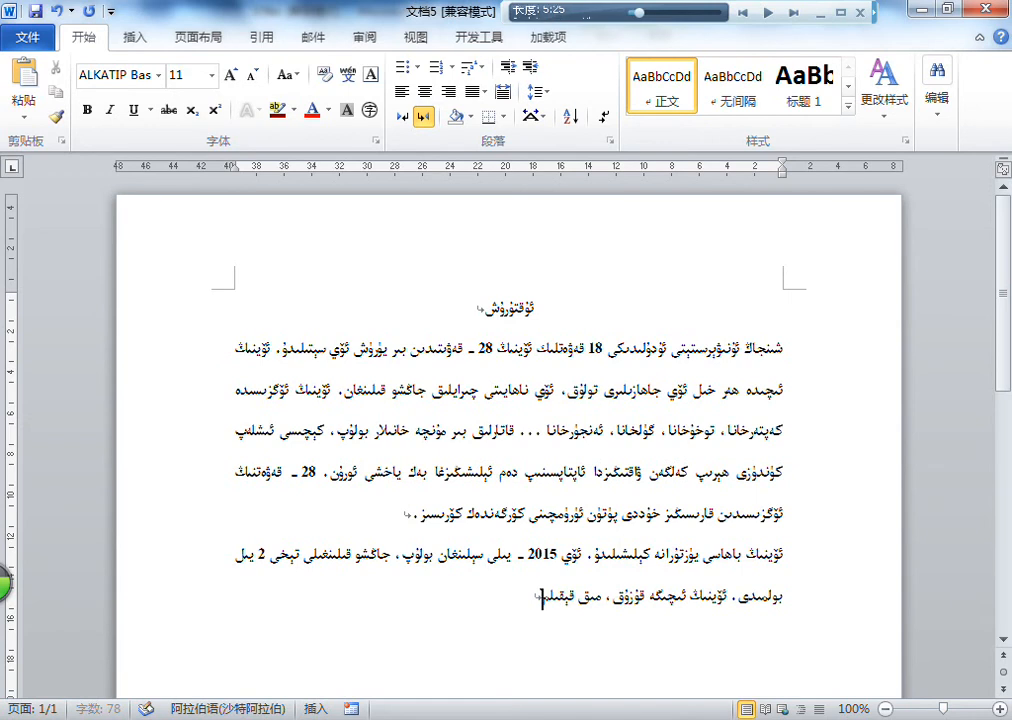
text(قان. باشق)
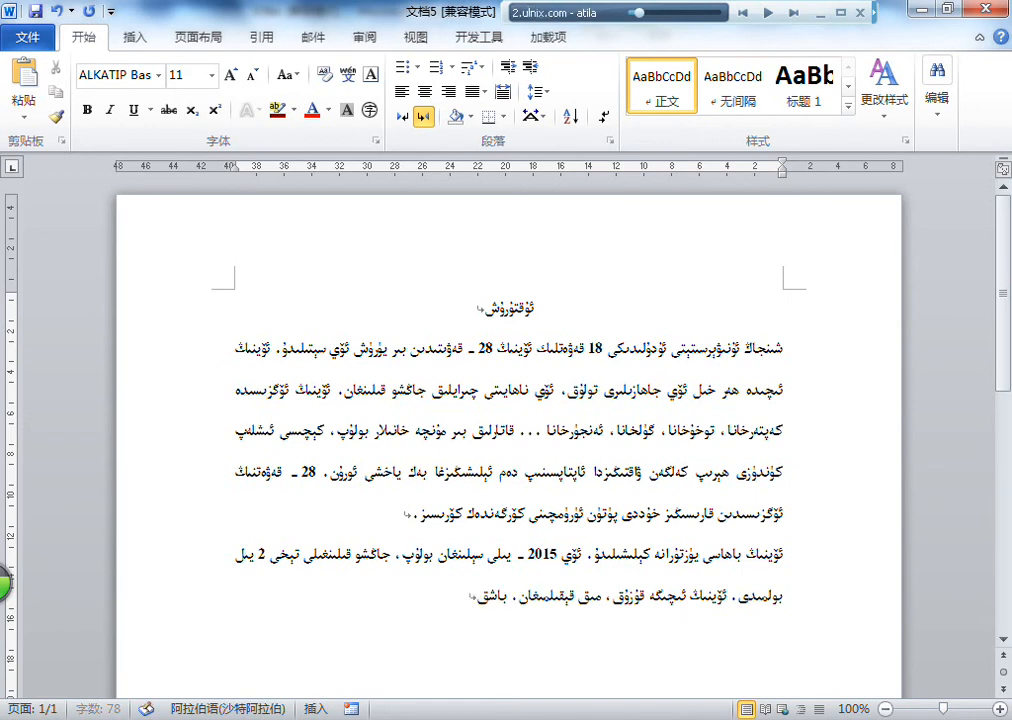
text(ا بىرەر نەرسىلە)
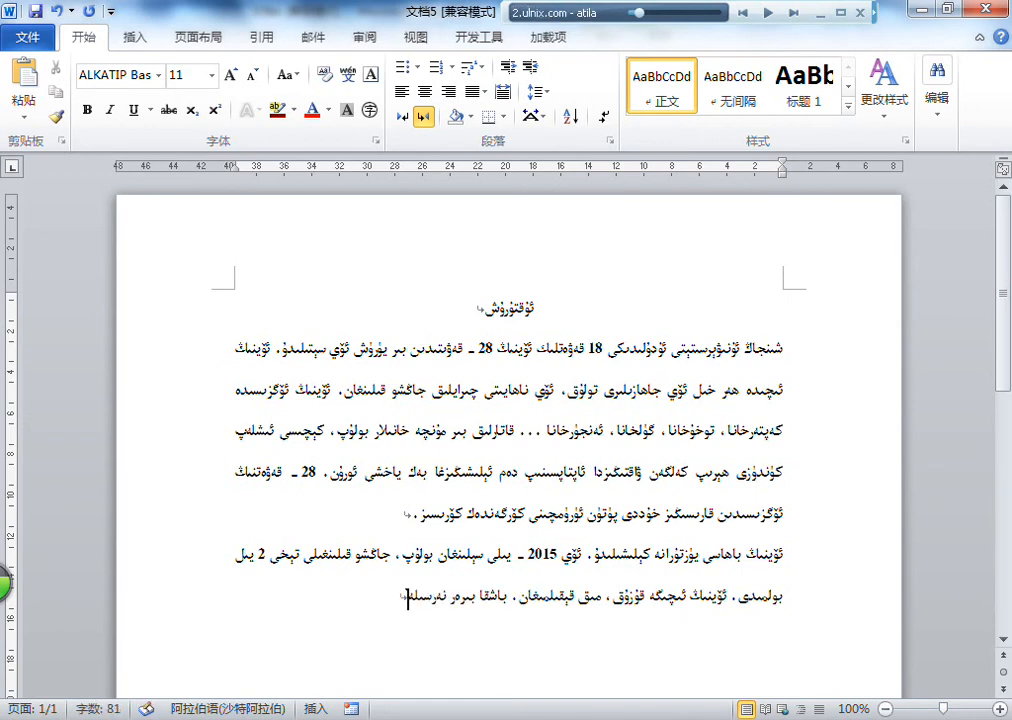
text(ر چاپلانغان.)
Step: Start a location line on a new paragraph with "ئۆي ئورنى: شىنجاڭ ئۇنىۋېرسىتېتى ئۇدۇلىدىكى خالتا كوچىنىڭ خالتىسى"
key(Return)
text(ئۆي)
text(ئورنى: شىنجاڭ ئۇنىۋېرسىتېتى ئۇدۇ)
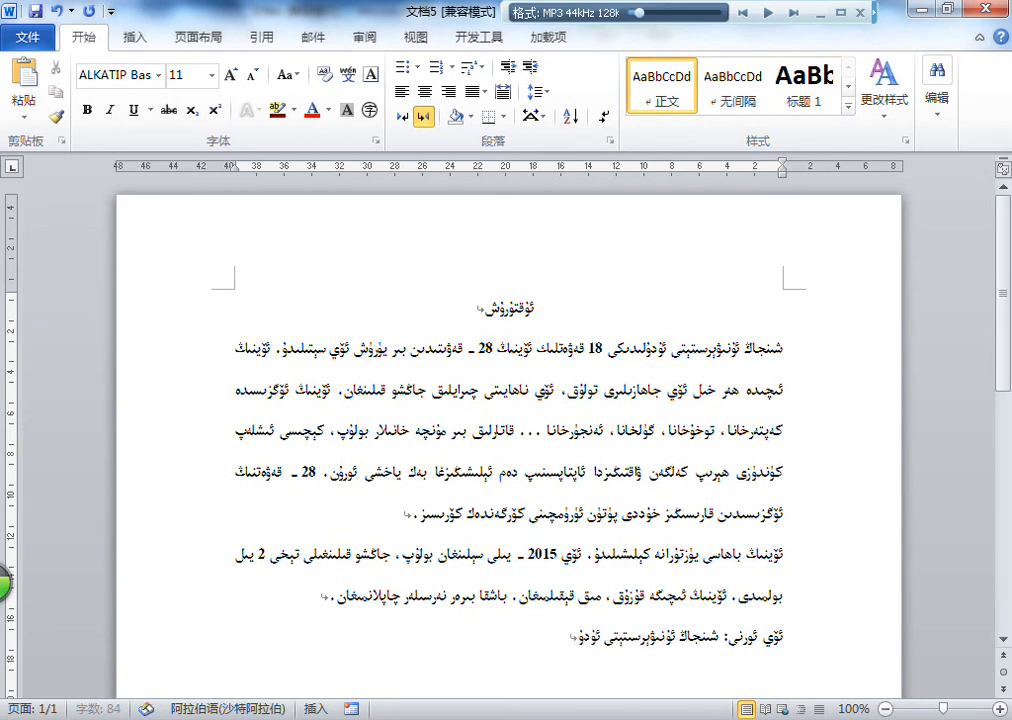
text(تار)
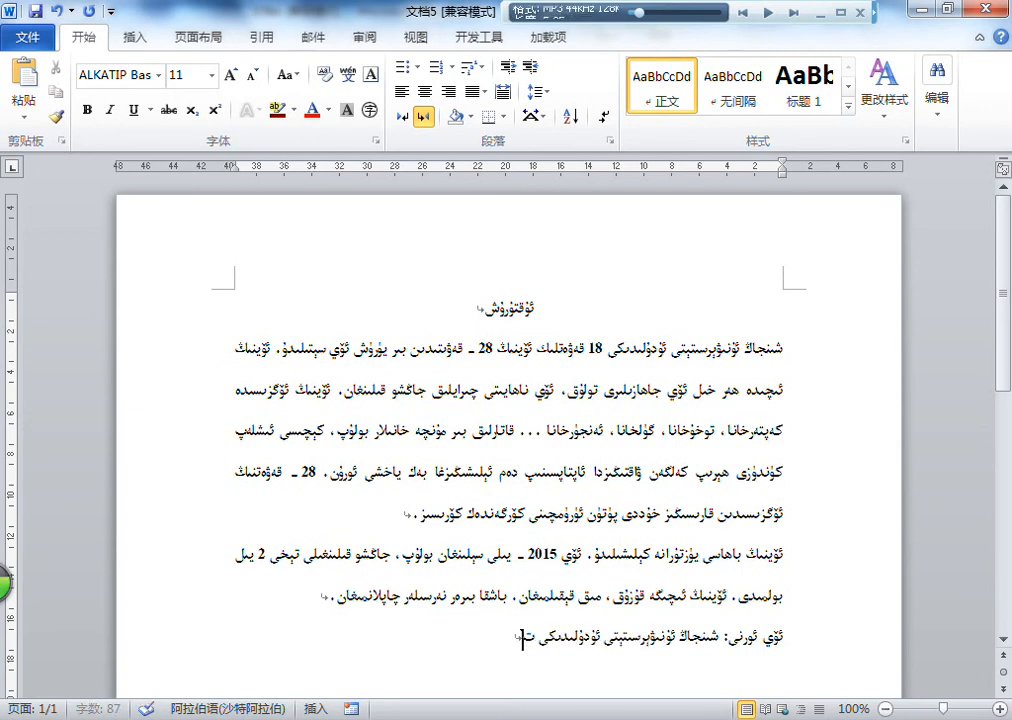
key(BackSpace)
key(BackSpace)
key(BackSpace)
text(خالتا كوچىنىڭ)
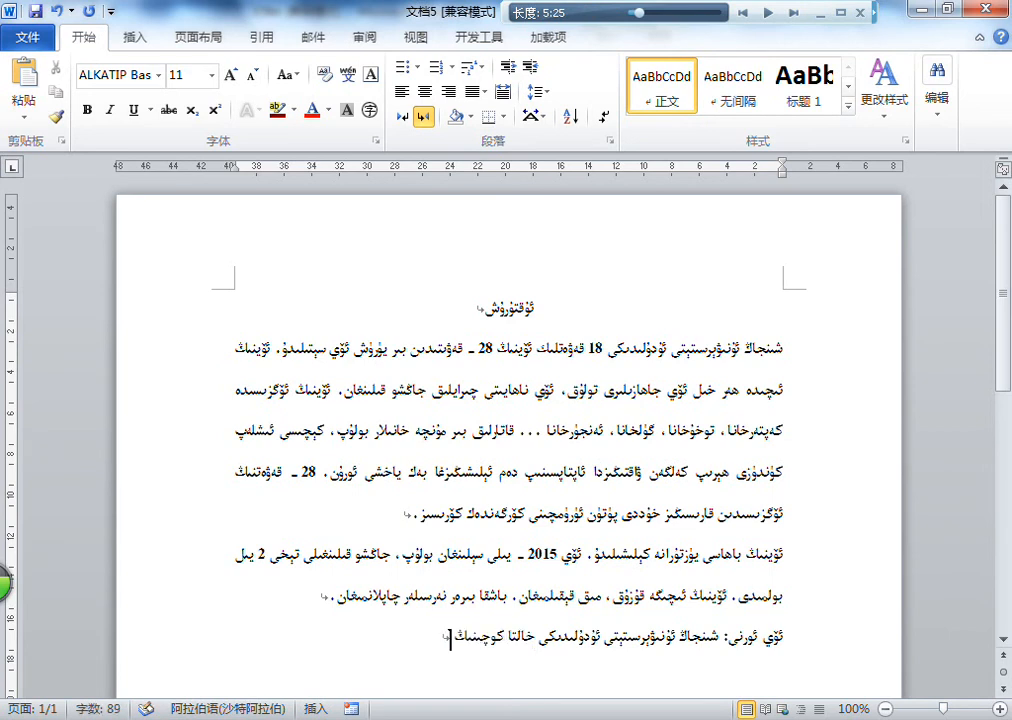
text( خالتىسى ئىچى)
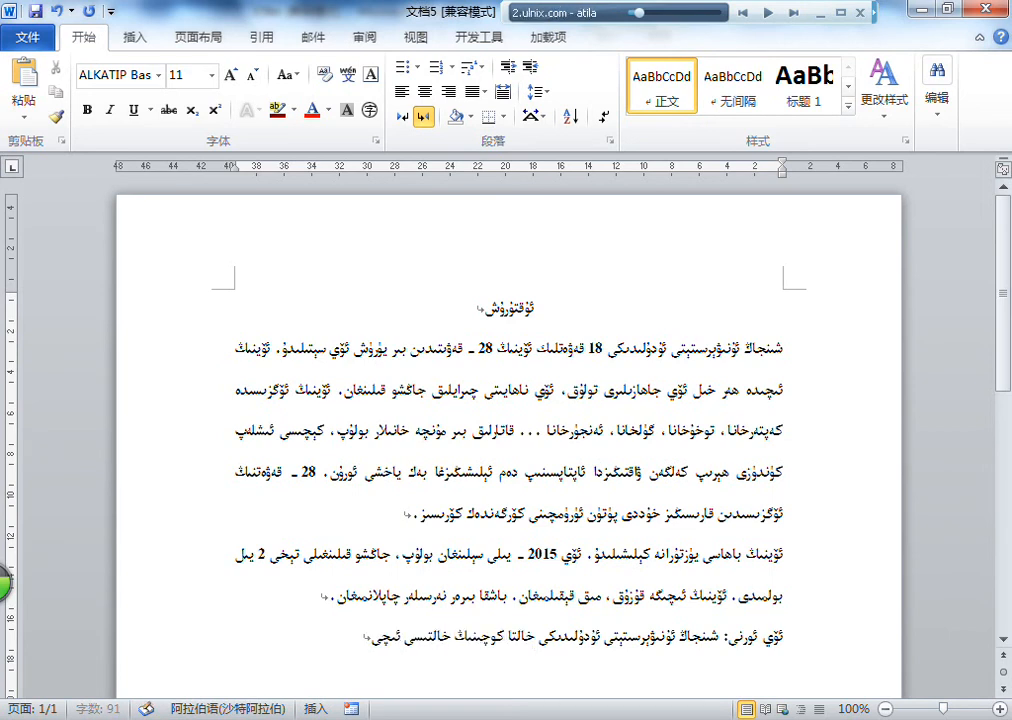
text(دىكى تۈدۈلدىكى )
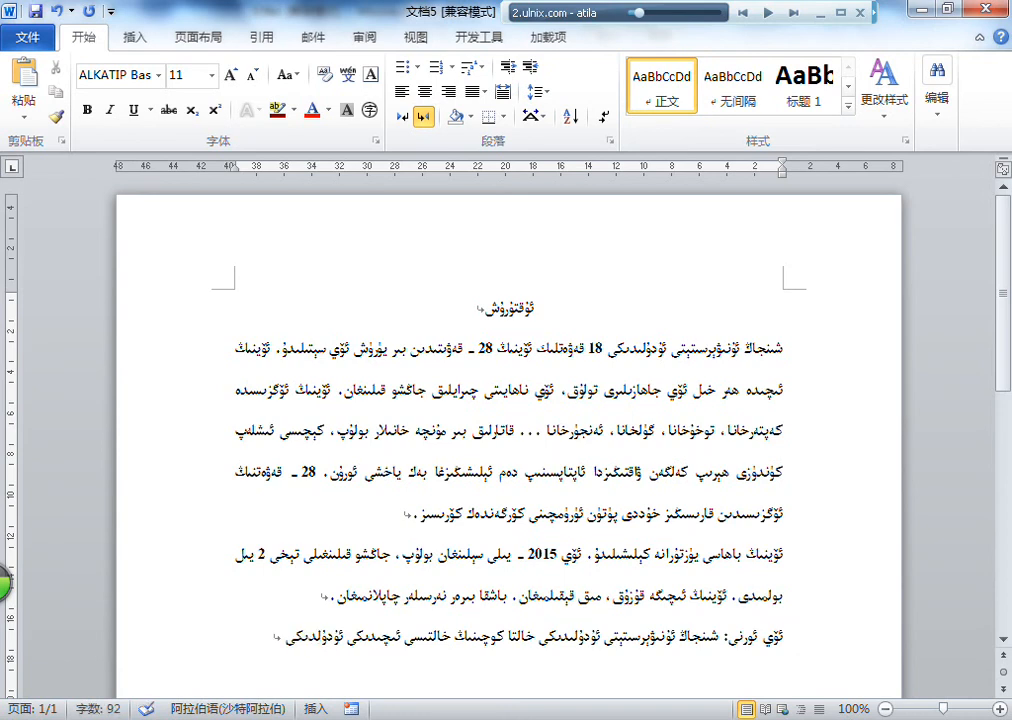
text(ئېگىز بىنادا)
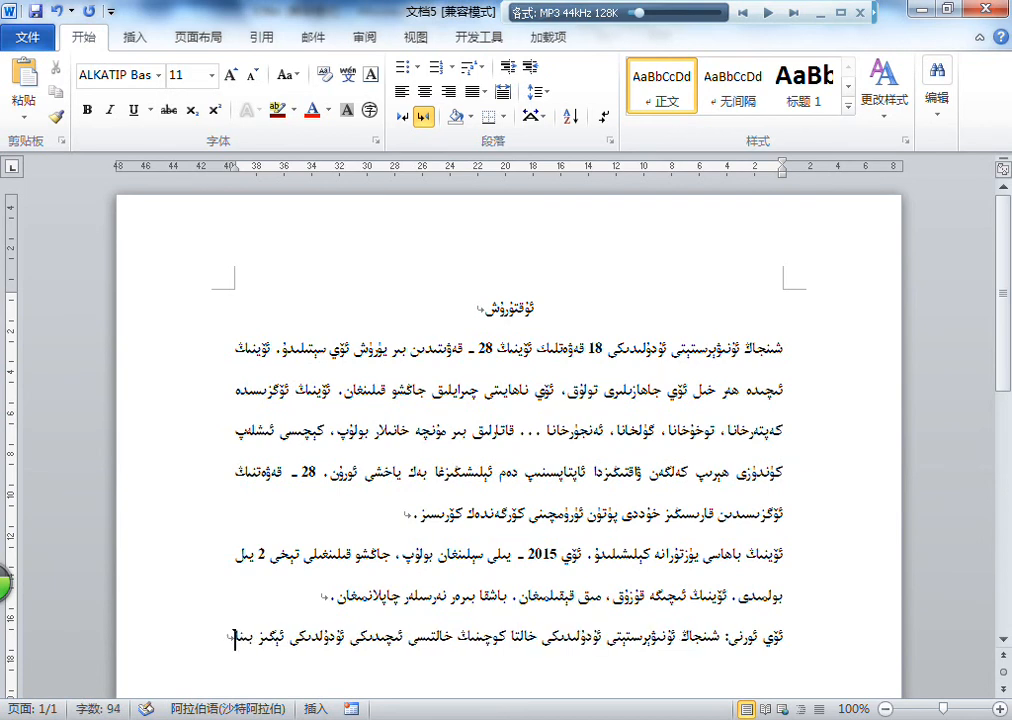
text(.)
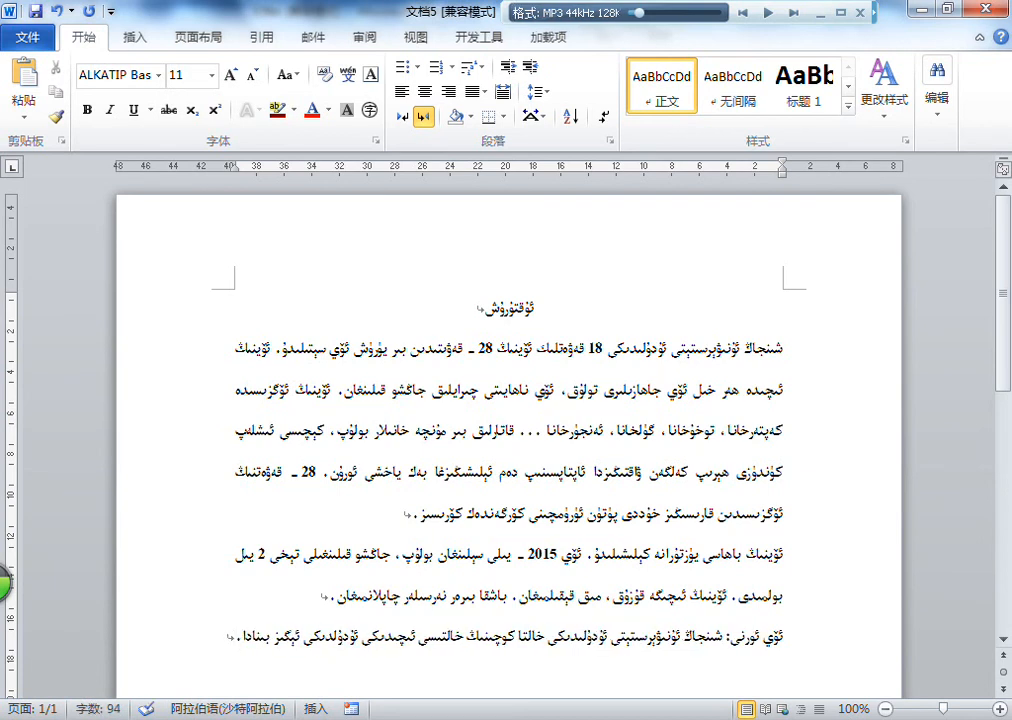
Step: Add a contact line on a new paragraph reading "ئالاقىلاشقۇچى: ئۆي ساتقۇچى."
key(Return)
text(ئالاقى)
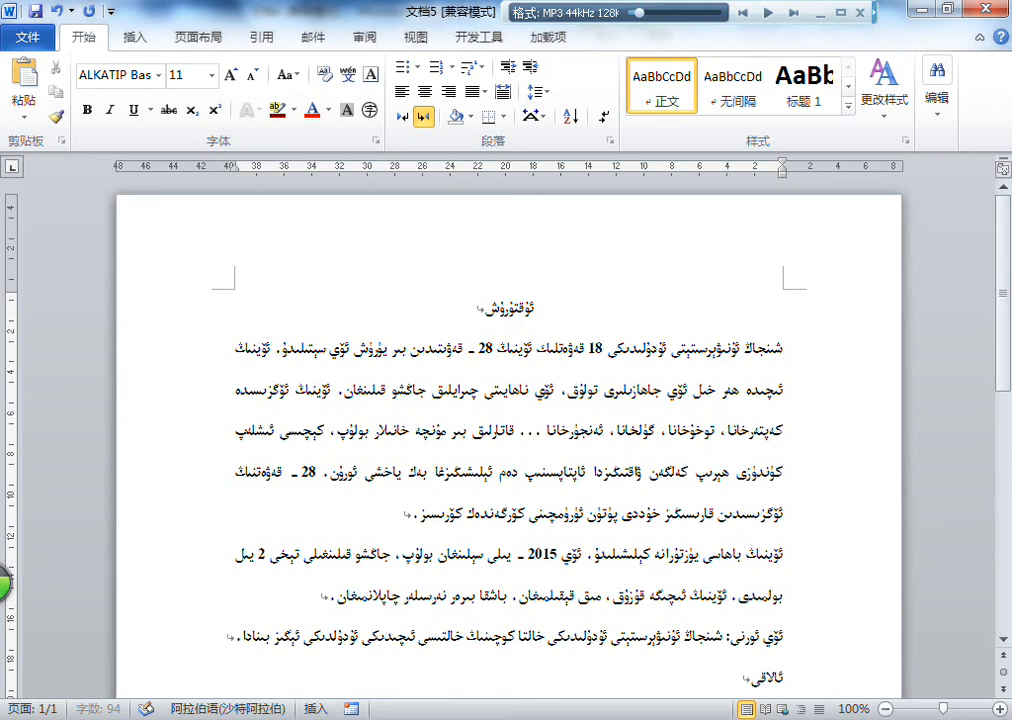
text(لاشقۇچى: ئۆيى)
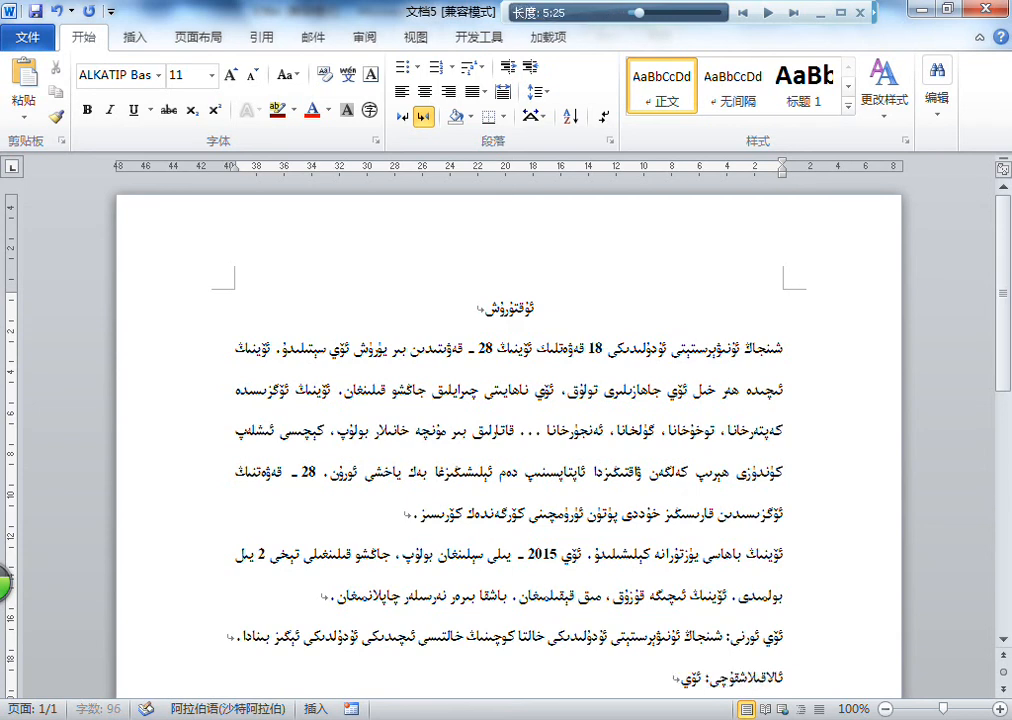
text( ساتقۇچى.)
Step: Add a final line labelled "تېلېفون نومۇرى:" and enter the seller's phone number after it
key(Return)
text(تېلېف)
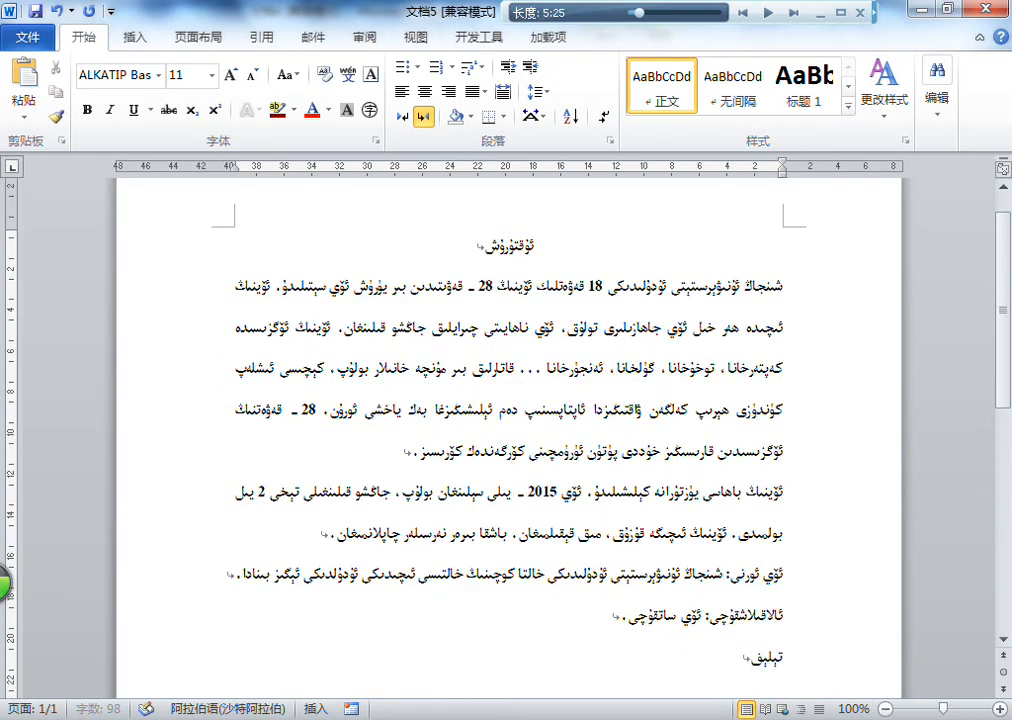
text(ون نومۇرى: )
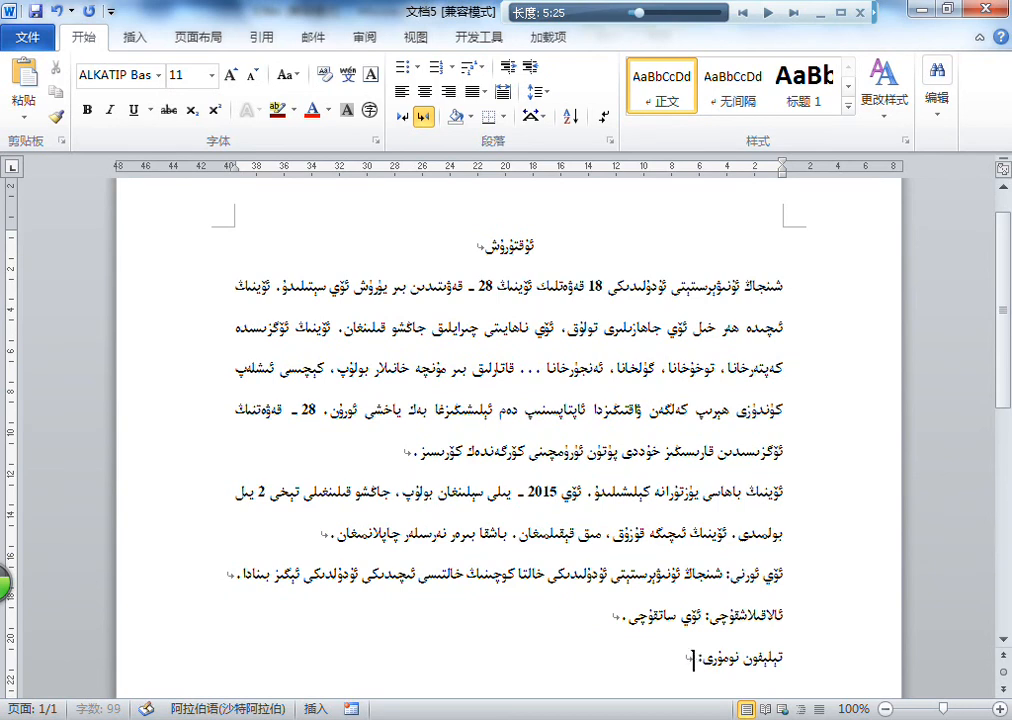
text(1)
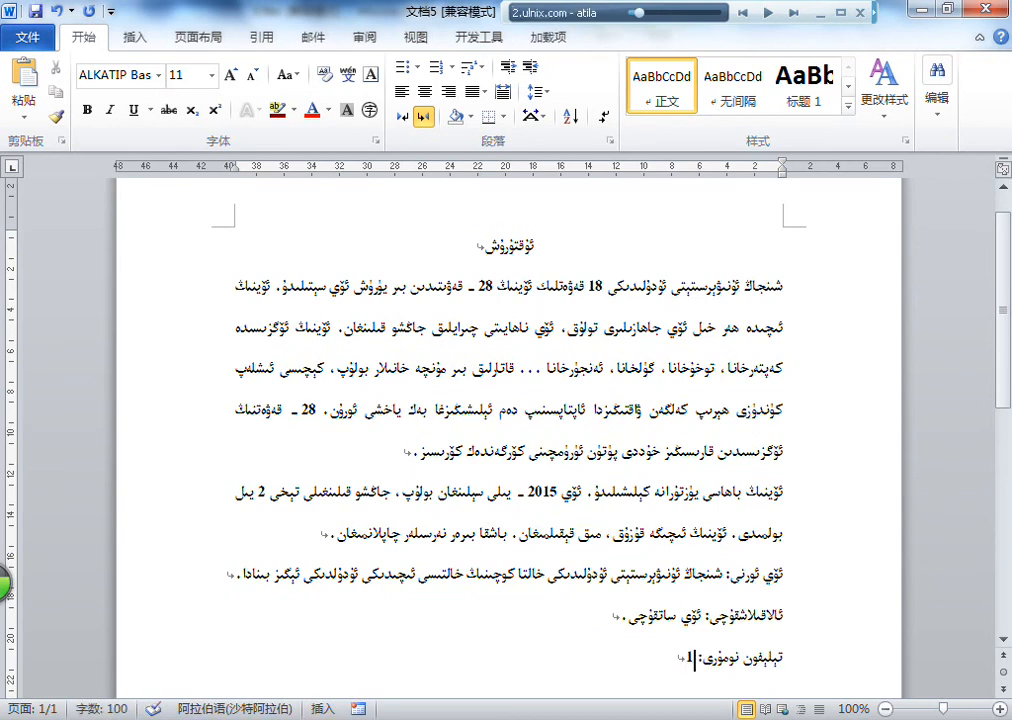
text(77777777777)
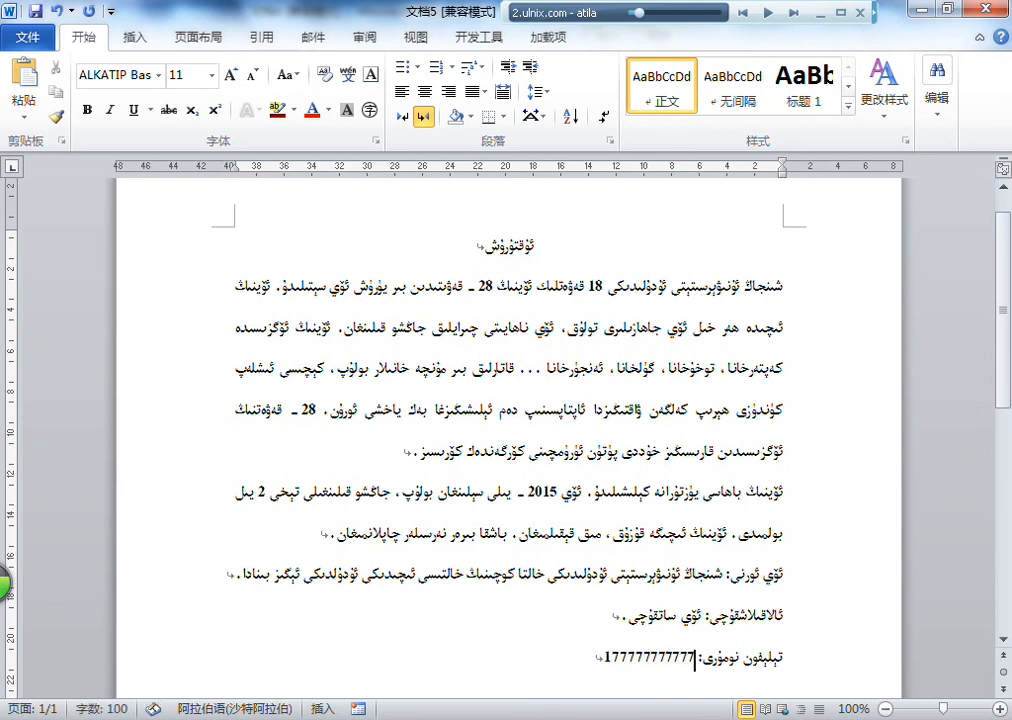
Step: Enlarge the font of the centred title "ئۇقتۇرۇش" by several sizes, past 20 pt
scroll(481, 290, up, 1)
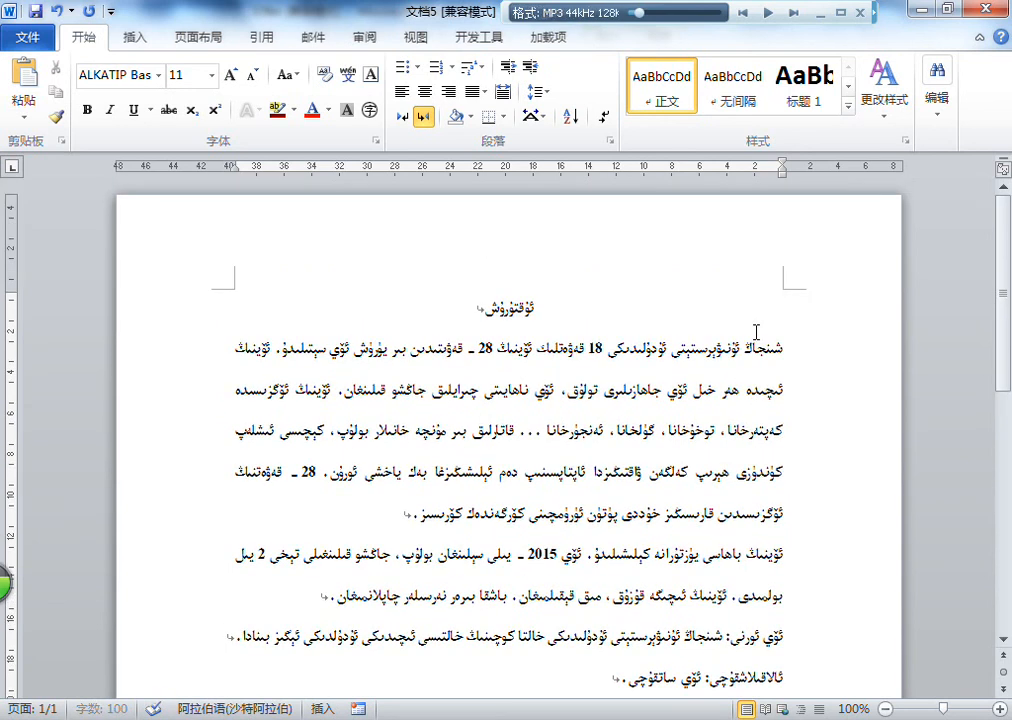
triple_click(508, 305)
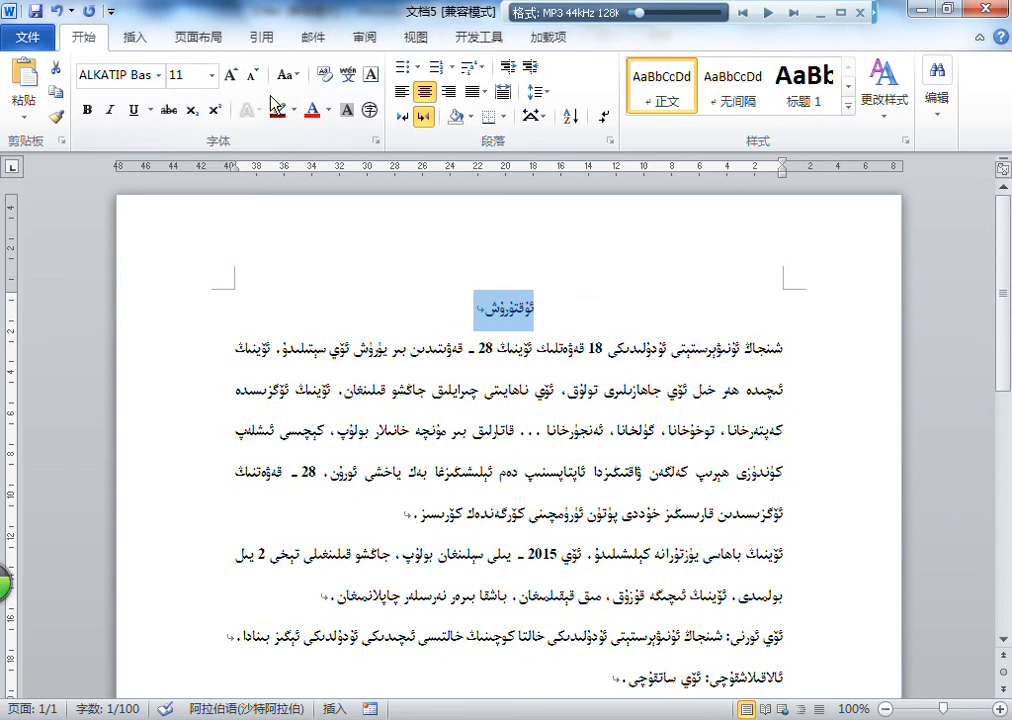
click(228, 77)
click(228, 77)
click(228, 77)
click(228, 77)
click(228, 77)
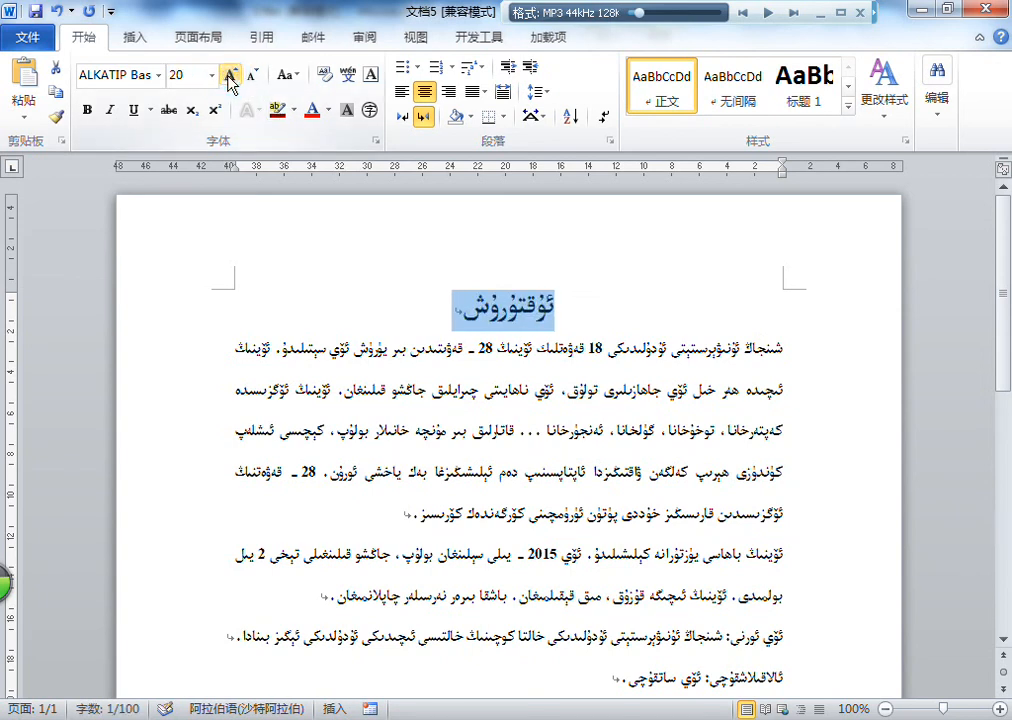
click(228, 77)
Step: Enlarge all the text below the title, from the first body paragraph to the phone line, to 16 pt
scroll(631, 383, down, 1)
drag(640, 321, 597, 693)
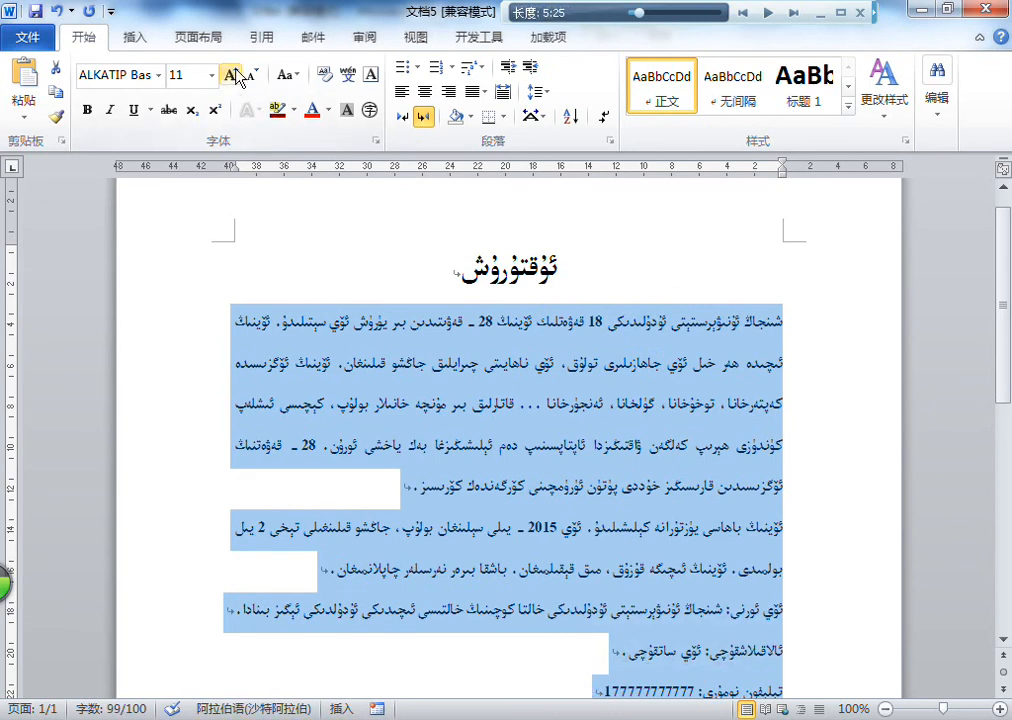
click(229, 75)
click(229, 75)
click(229, 75)
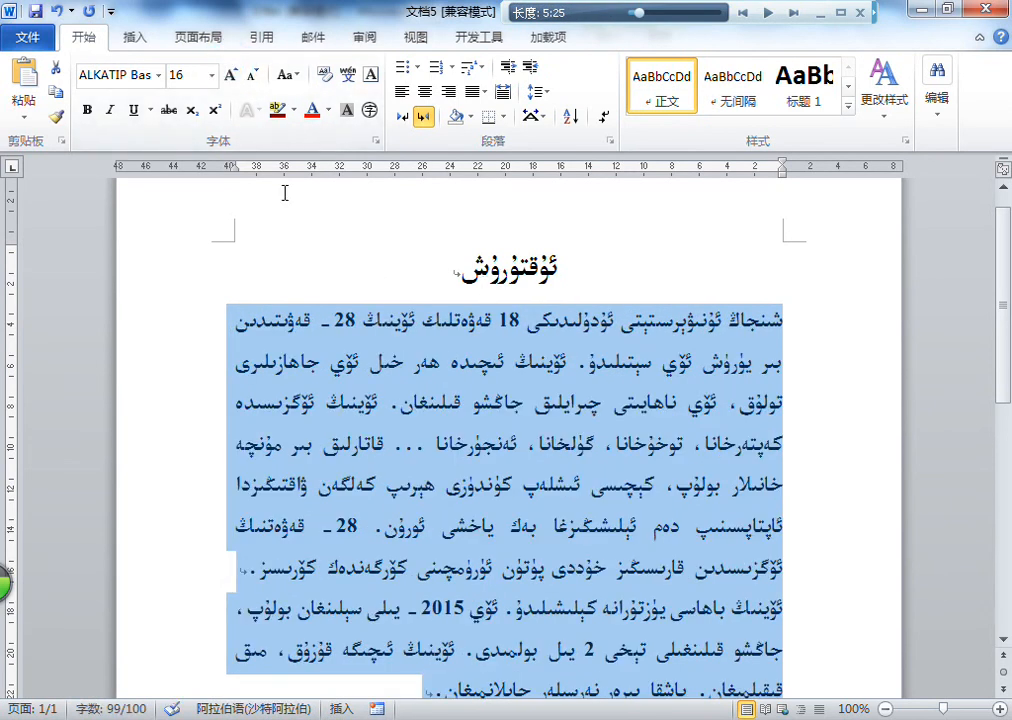
Step: Check the notice's page layout in the print preview and return to the document
click(30, 38)
click(79, 308)
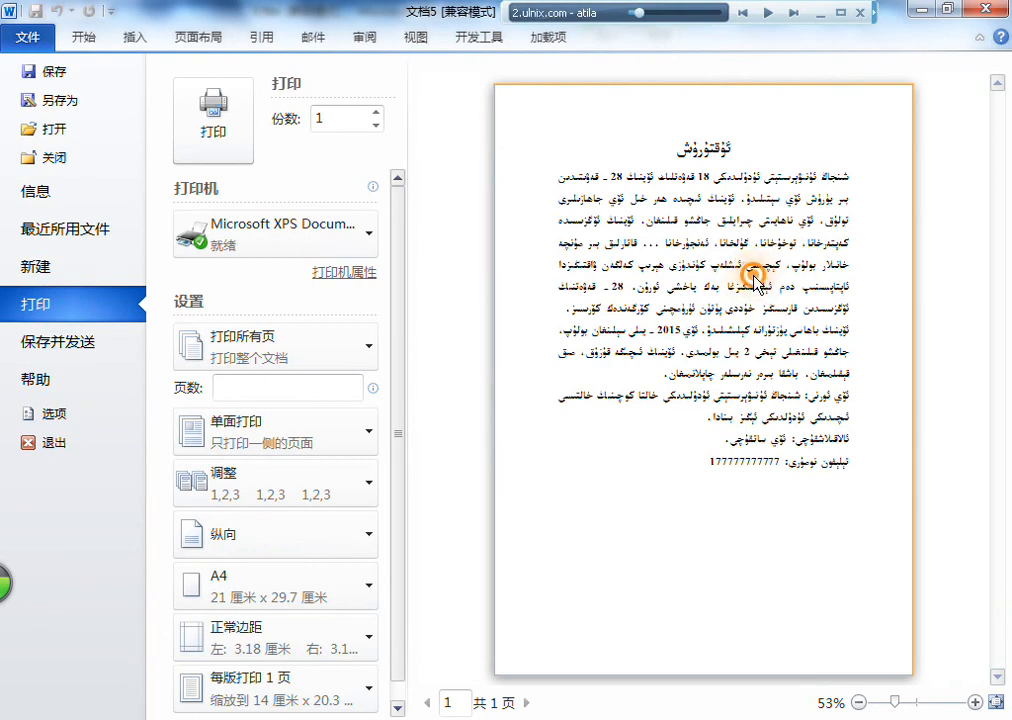
click(34, 42)
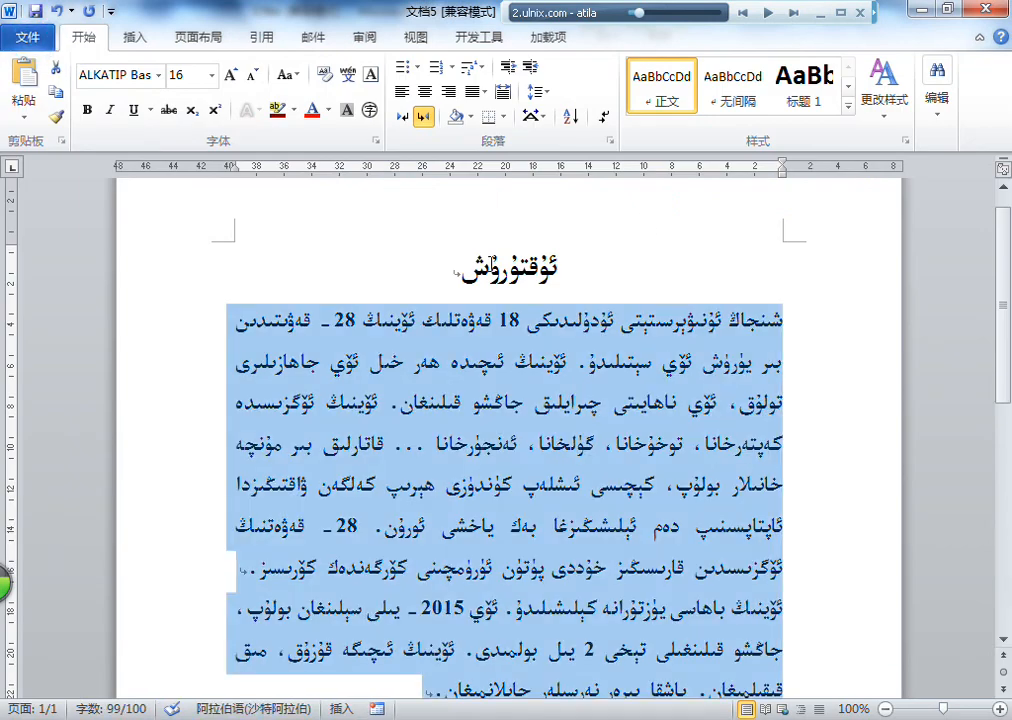
Step: Enlarge the title "ئۇقتۇرۇش" further to 28 pt
click(230, 75)
click(230, 75)
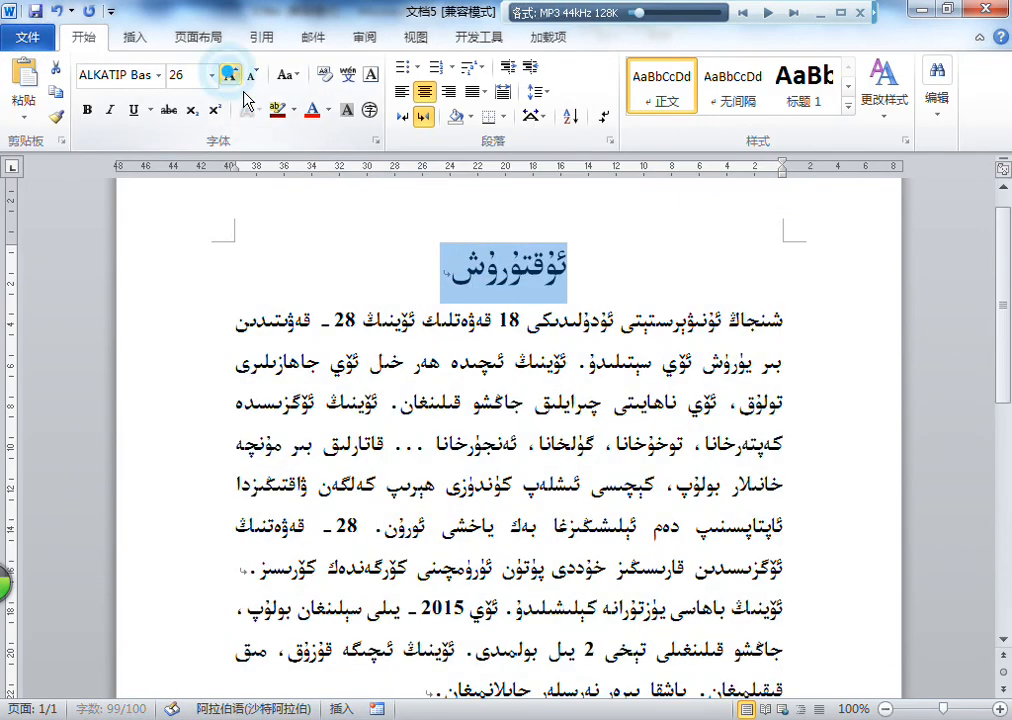
click(533, 326)
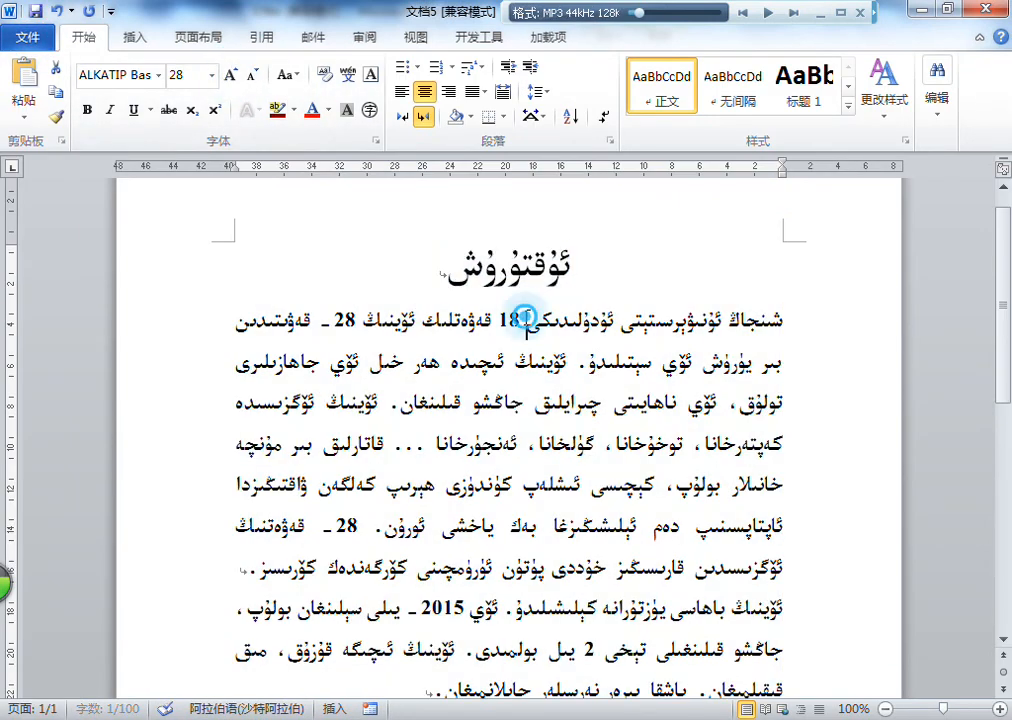
Step: Select the whole first body paragraph below the title
triple_click(524, 312)
scroll(569, 246, down, 3)
triple_click(569, 246)
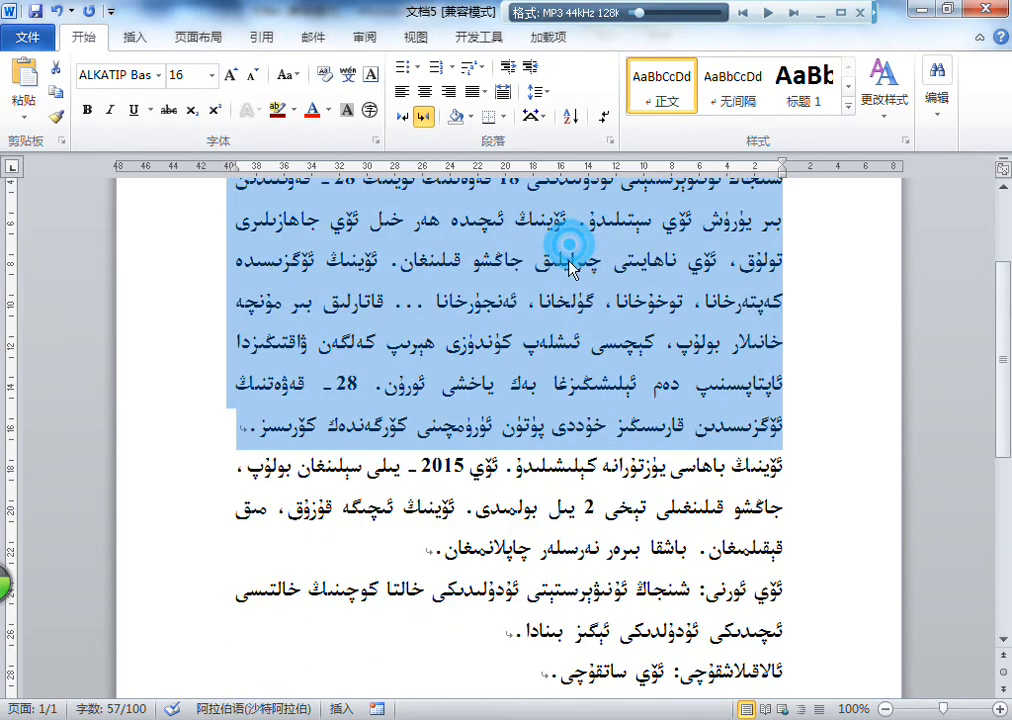